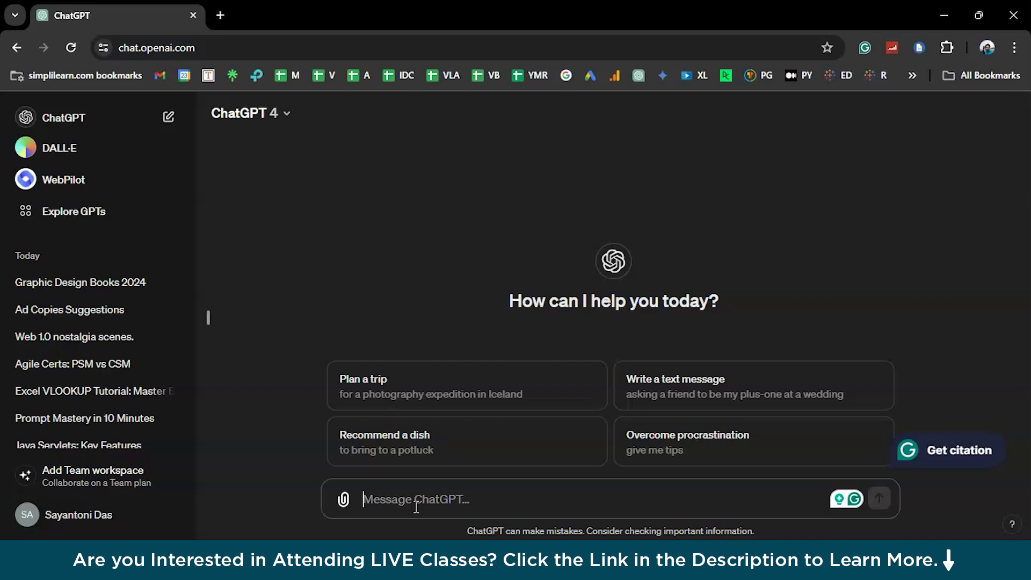
Type 'Create a power point content for the topic What is Artificial Intelligence', correcting 'Artificial'.
text(Creat)
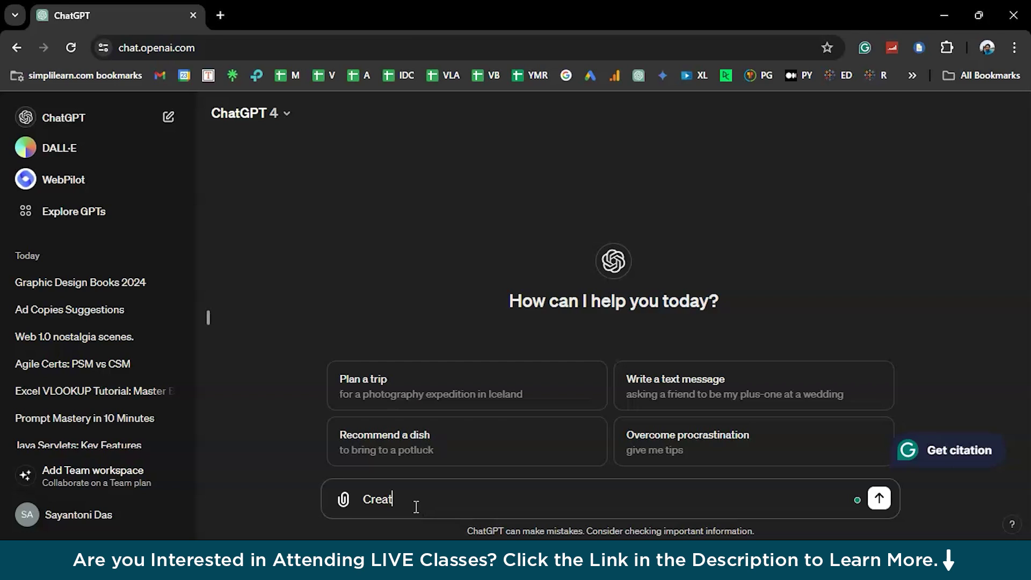
text(e a)
text(app)
text(power point)
text( conte)
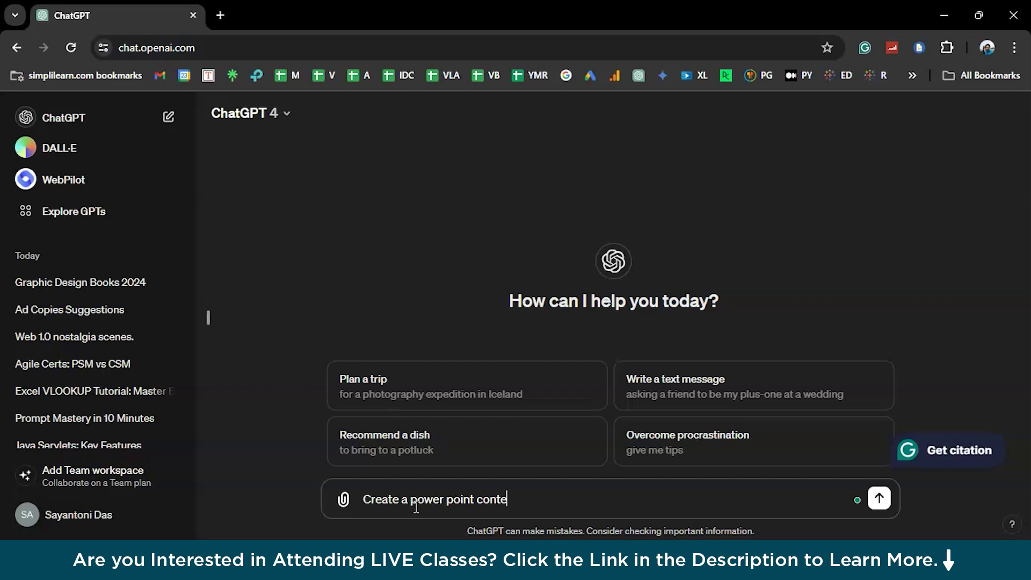
text(nt for the topic W)
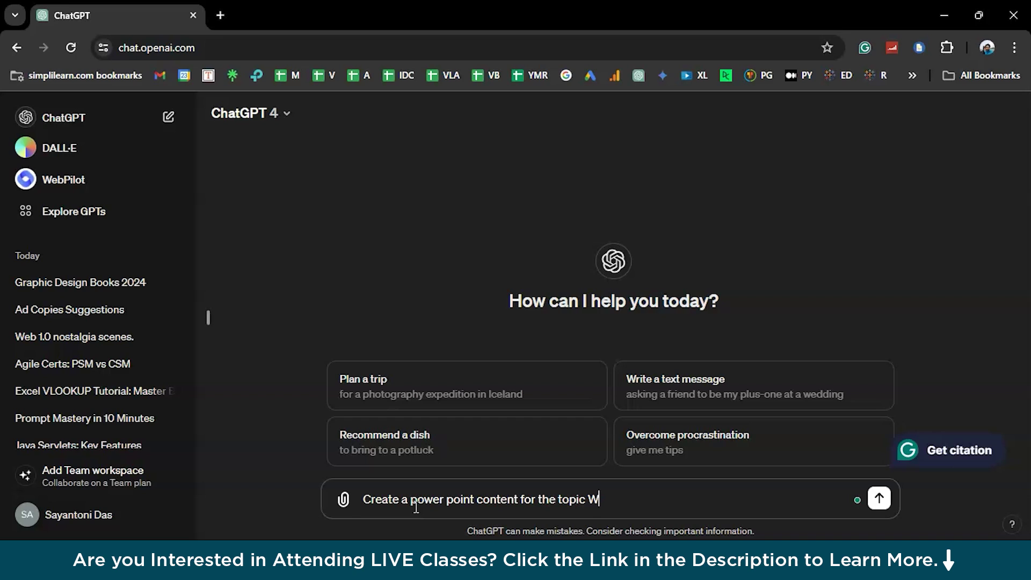
text(hat is A)
text(rtr)
text(fiica)
text(Intelligence)
click(658, 396)
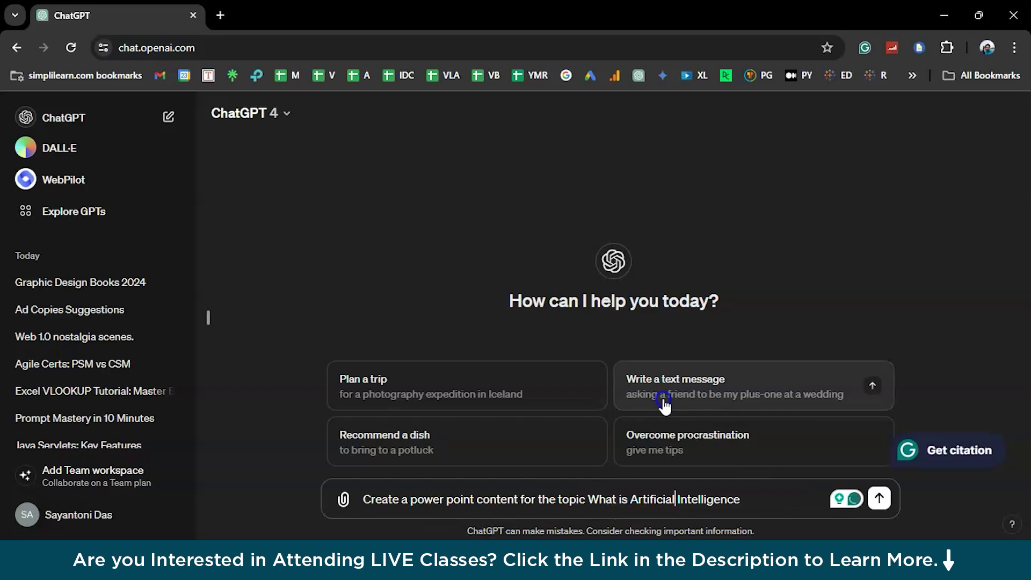
Add 'Ensure you cover points on the following:' with points 1 What is AI and 2 Who is an AI engineer.
text(?)
key(shift+Return)
text(En)
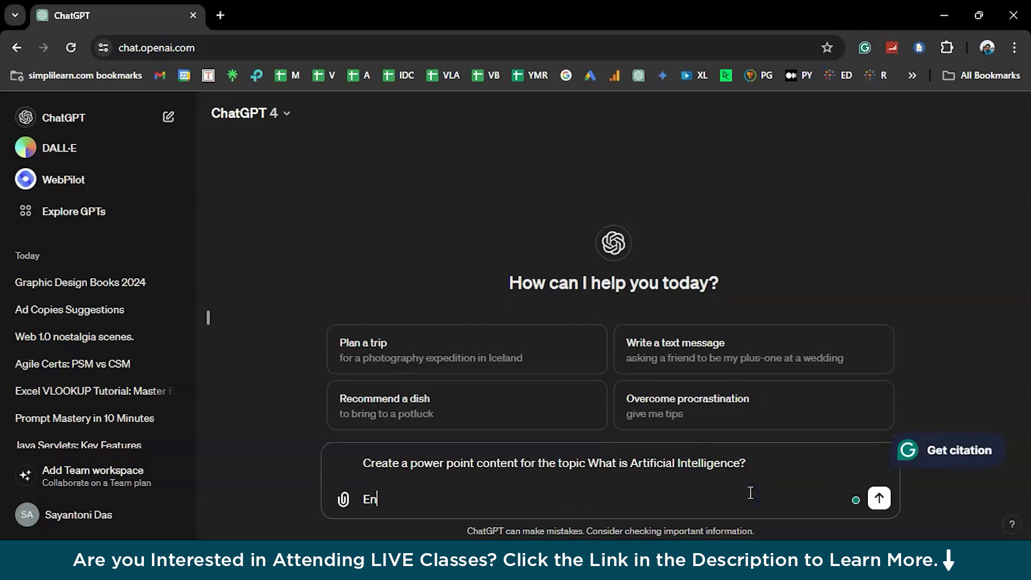
text(sure you cover poin)
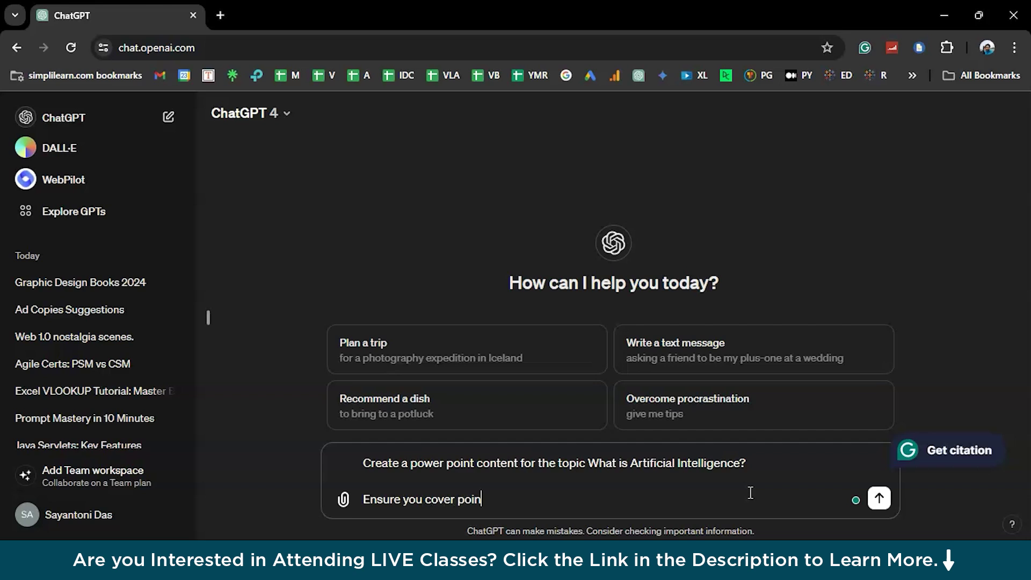
text(ts on the following:)
key(shift+Return)
key(shift+Return)
text(1)
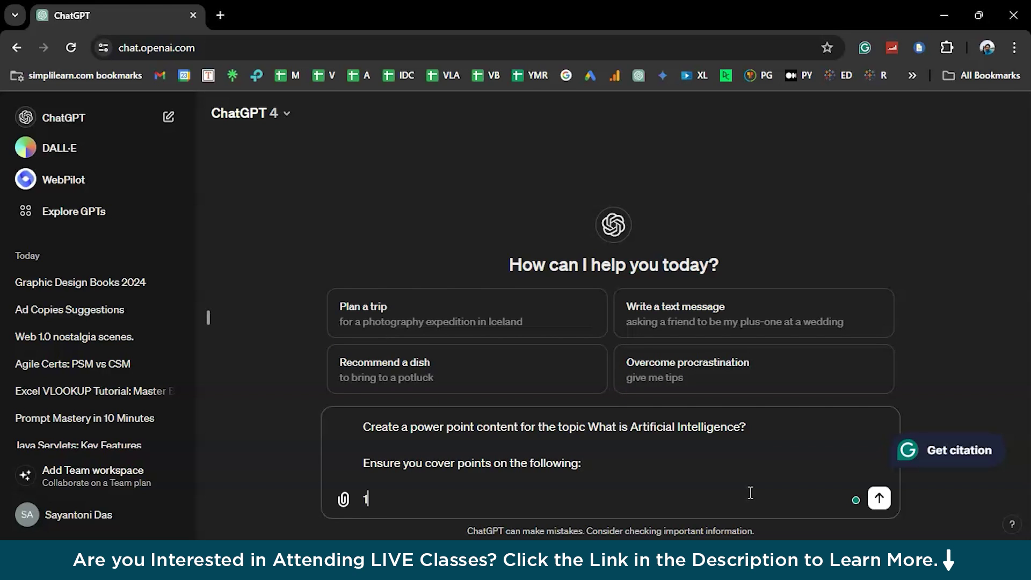
text(. What is A)
text(rtificial int)
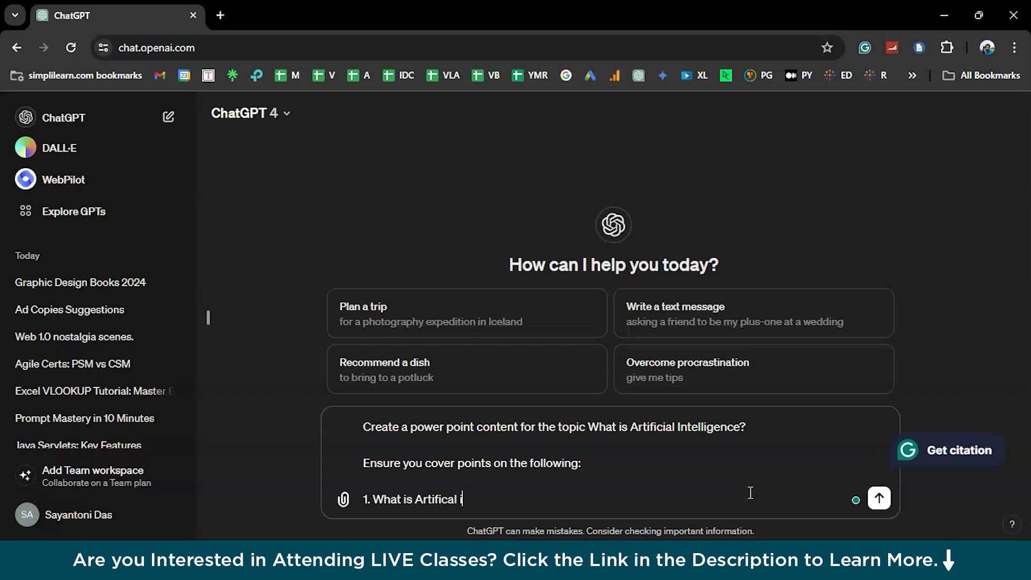
text(elligence?)
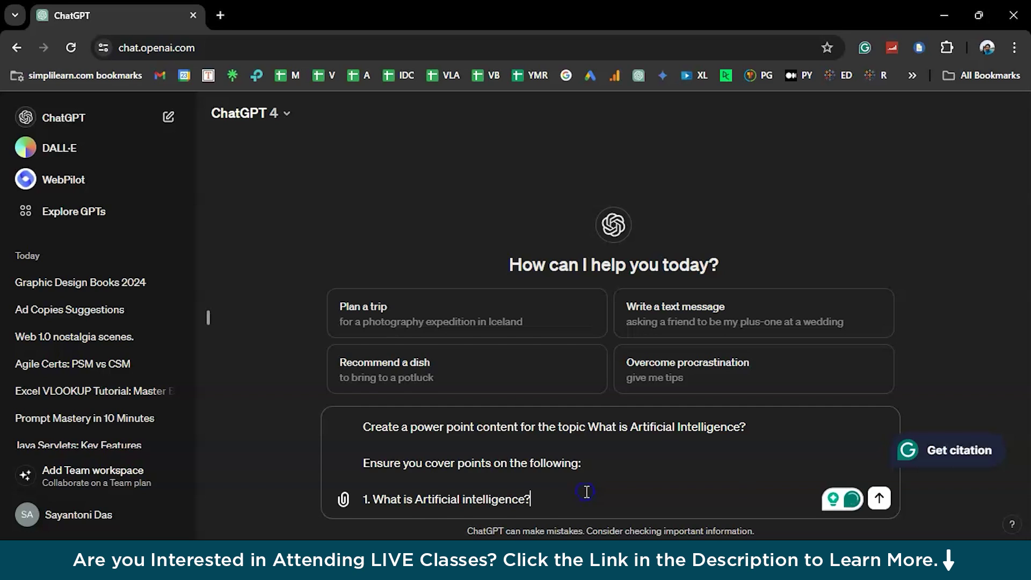
key(shift+Return)
text(2. )
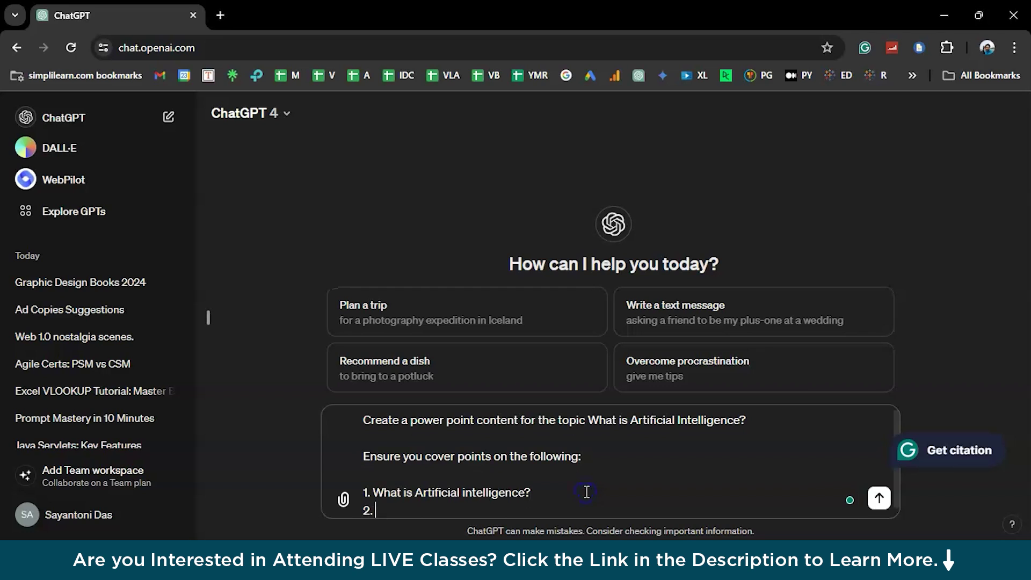
text(Who is an arti)
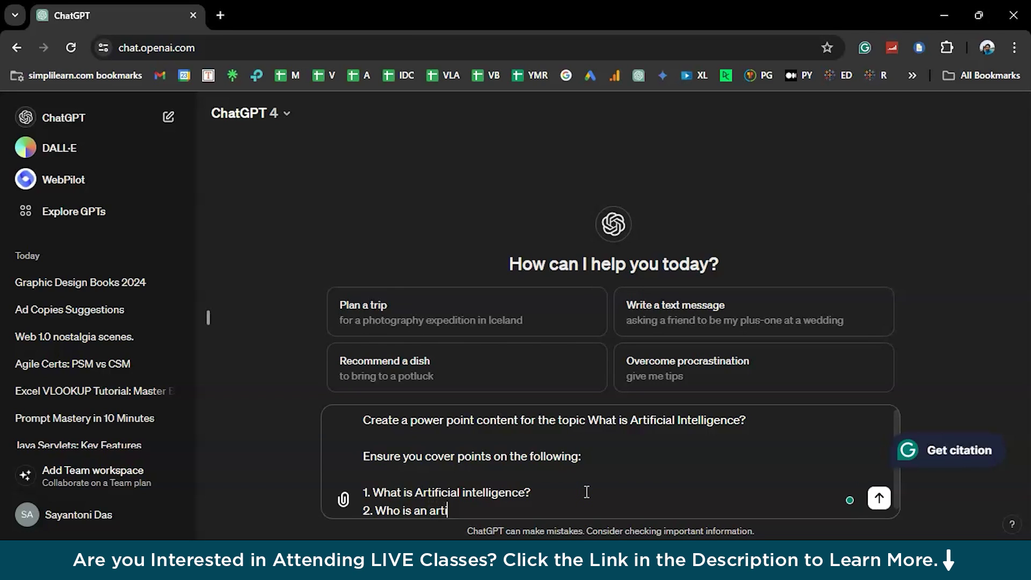
text(ficial intelligence)
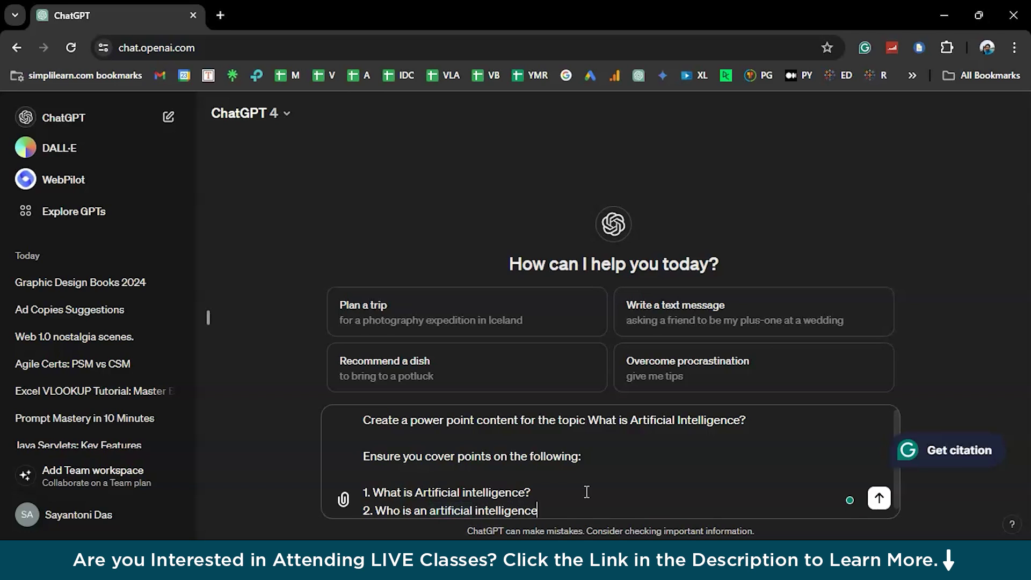
text( engineer?)
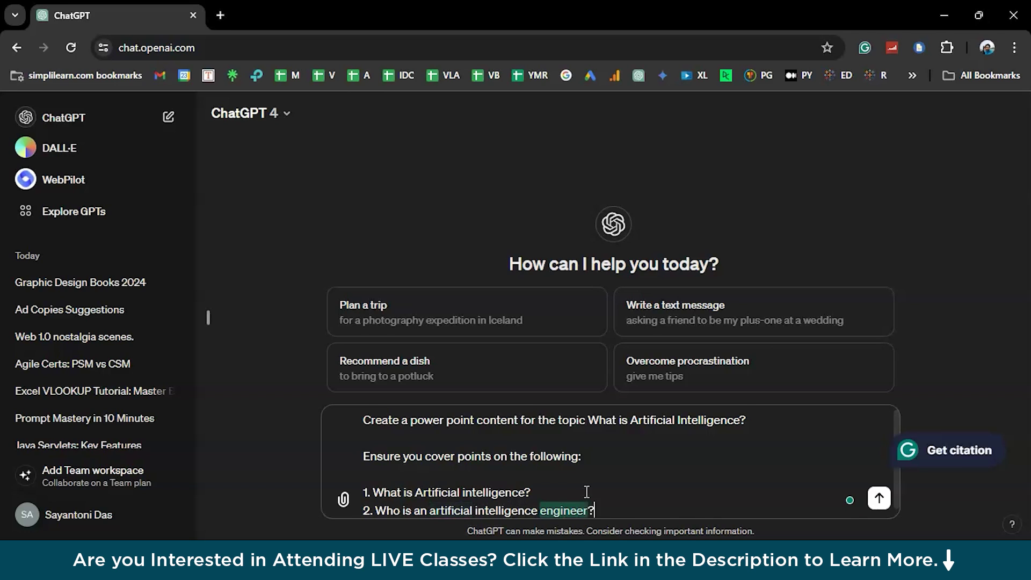
Add points 3 Pros and cons of AI, 4 Salary of an AI Engineer, 5 Companies Hiring AI Engineers.
key(shift+Return)
text(3)
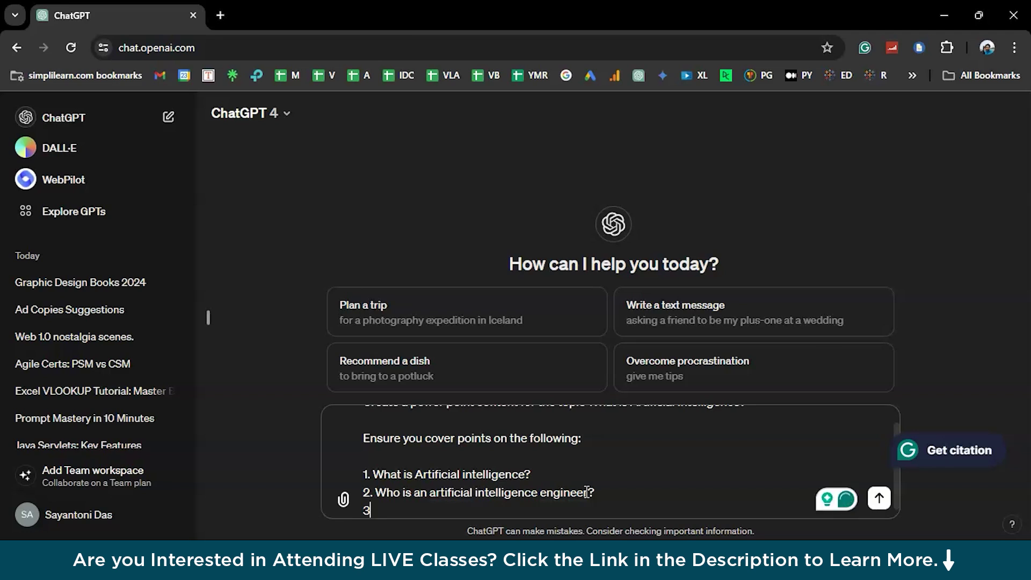
text(. Pot)
key(BackSpace)
key(BackSpace)
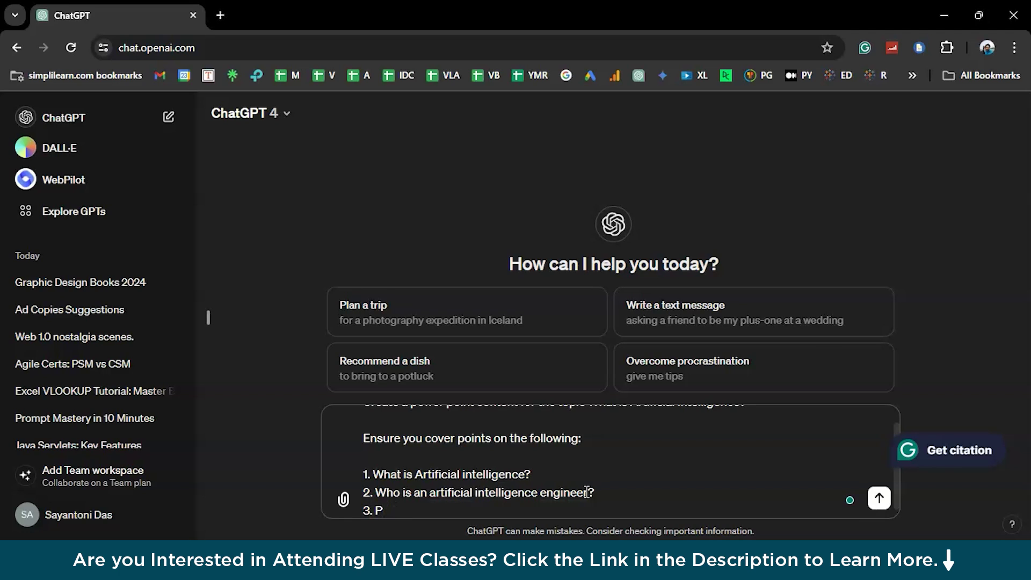
text(ros amd)
text(nd co)
text(ns of A)
text(I)
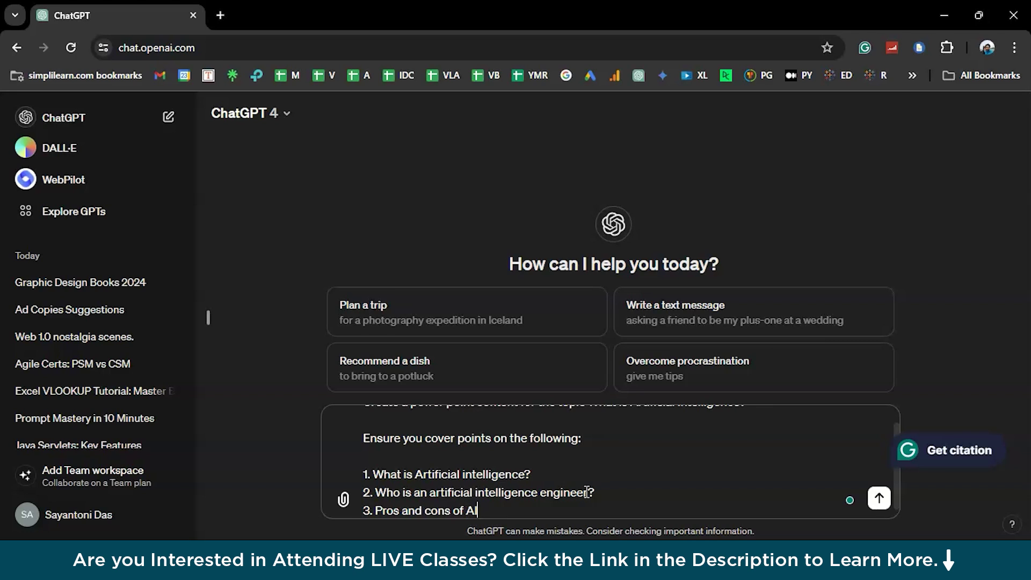
key(shift+Return)
text(Salary if)
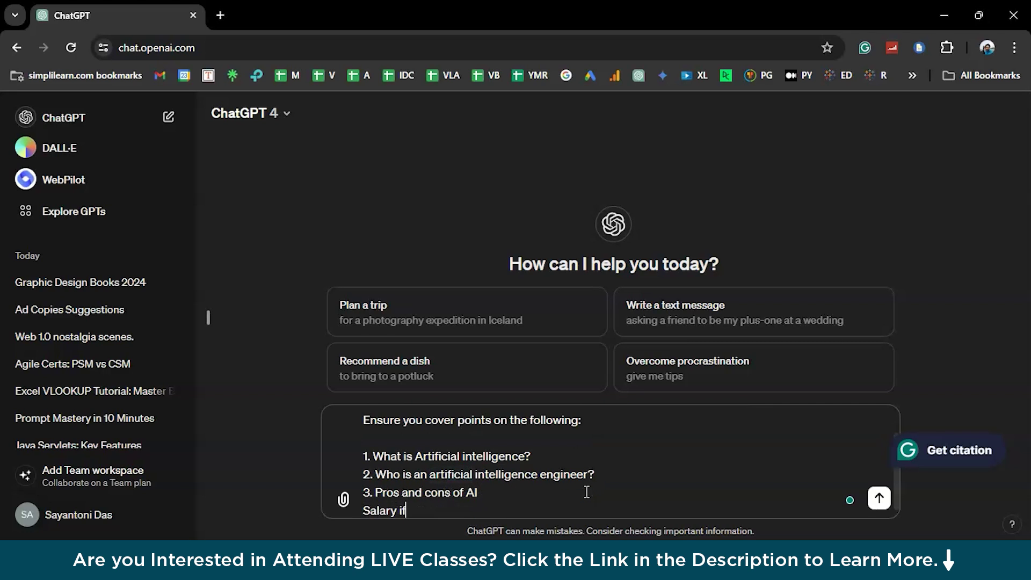
key(BackSpace)
key(BackSpace)
key(BackSpace)
key(BackSpace)
key(BackSpace)
text(4. Salary of an A)
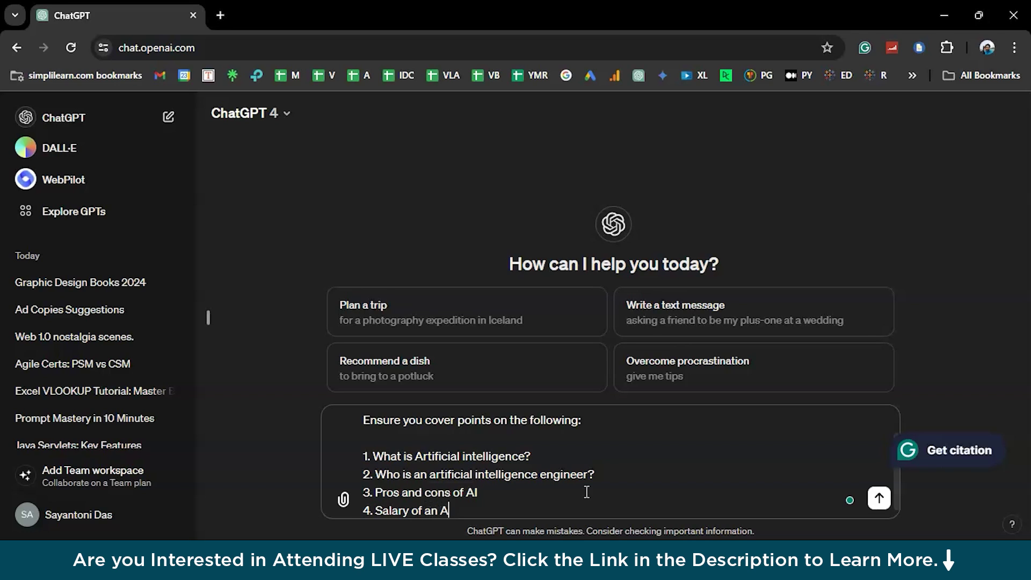
text(I Engineer)
key(shift+Return)
text(5. Co)
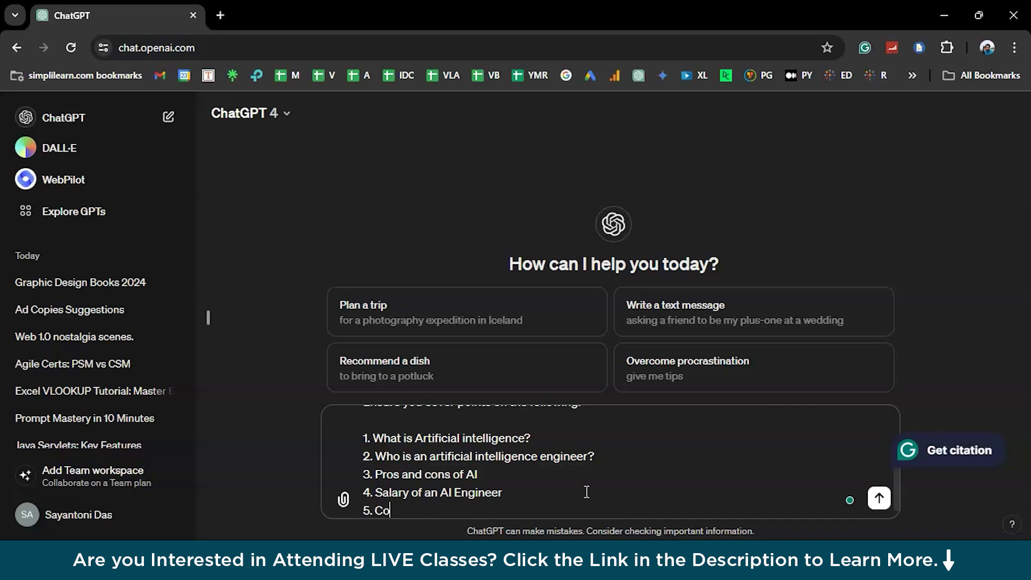
text(mpanies Hiring AI Enginn)
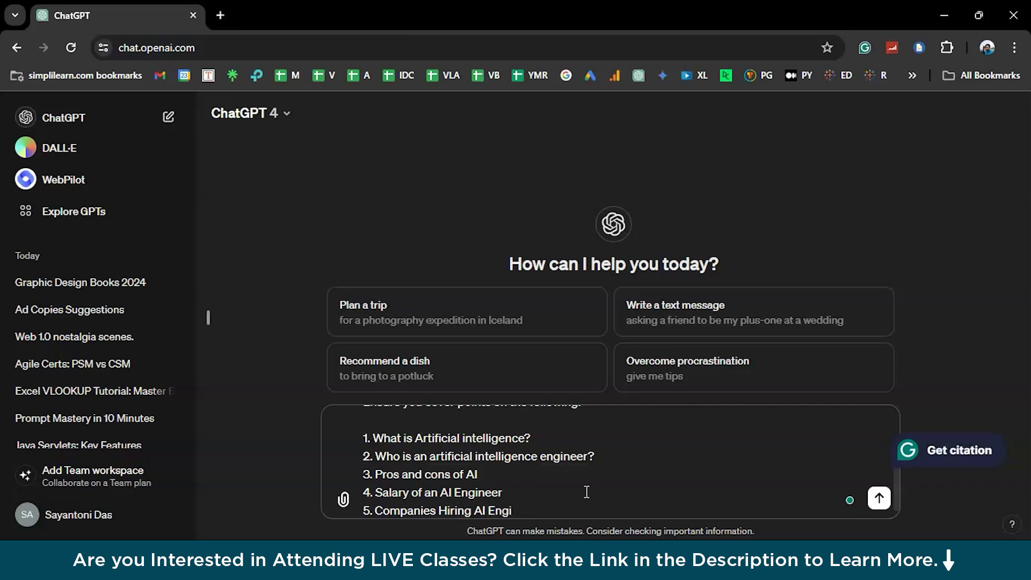
Insert new points '3. Skills Required to become an AI engineer' and 'Roles of an Engineer' after point 2.
click(639, 451)
key(shift+Return)
text(3. )
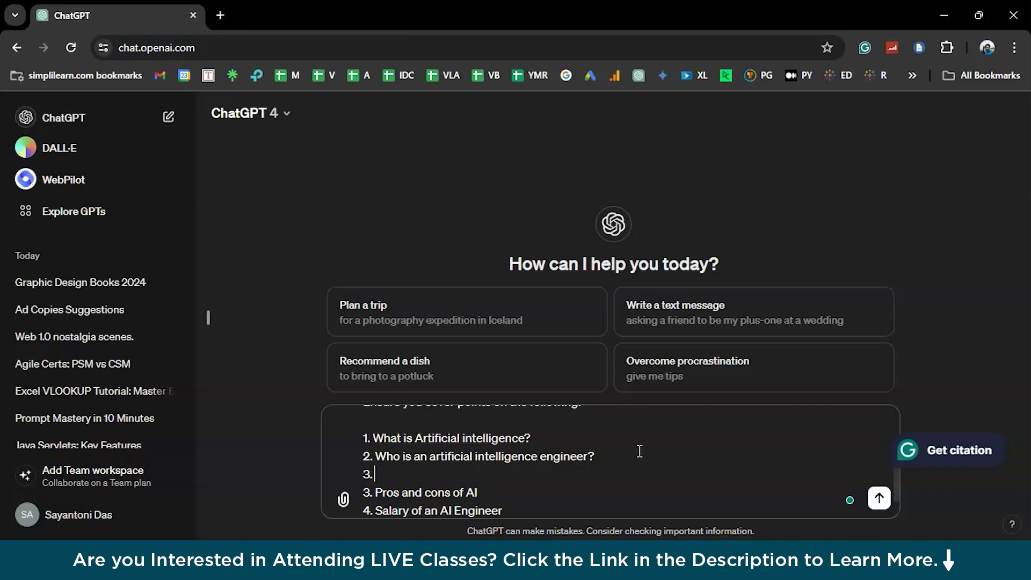
text(Skills Requ)
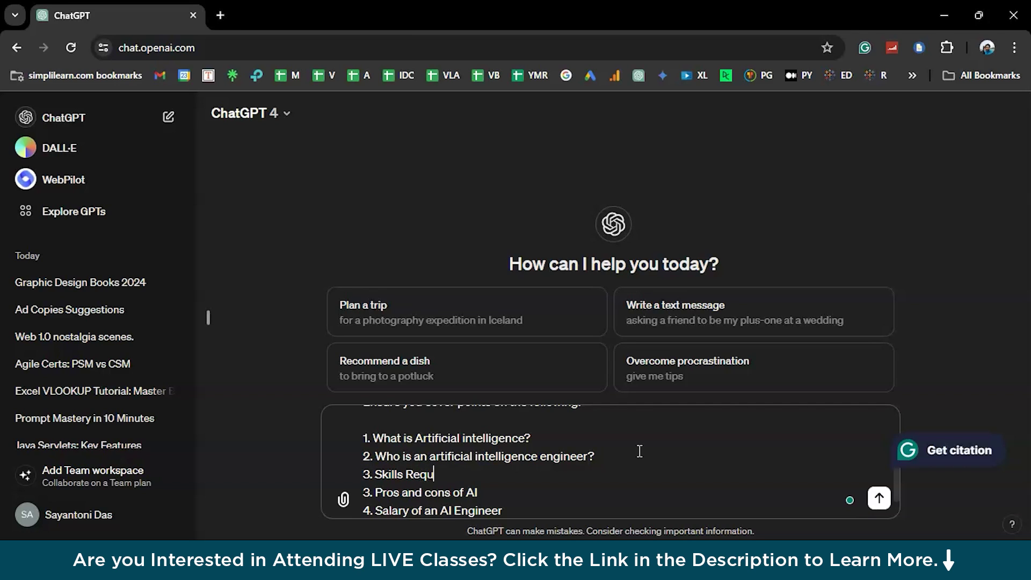
text(ired to become )
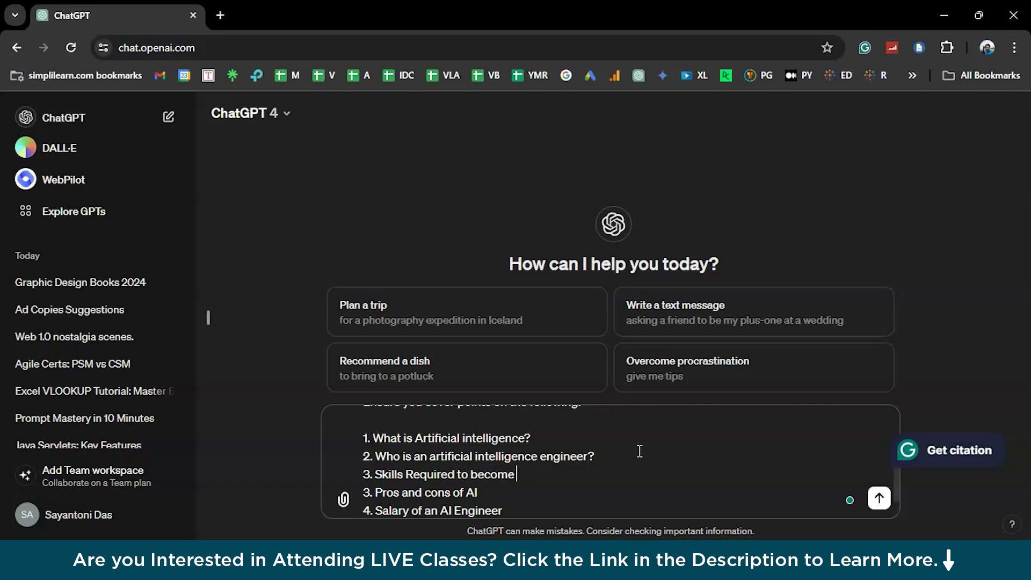
text(an AI engineer)
key(shift+Return)
text(Roles)
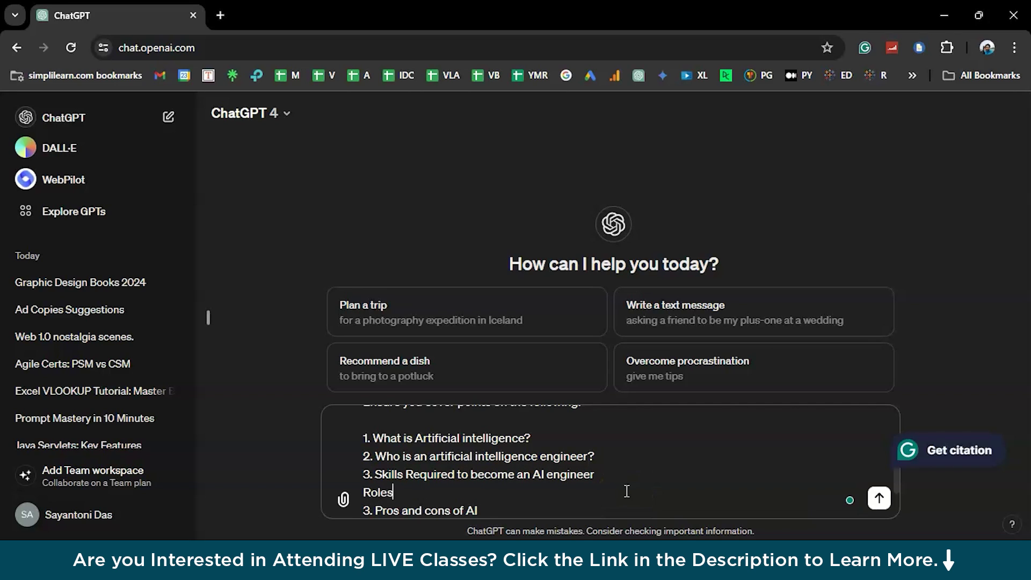
text( of an Engineer)
Renumber the following items as 4, 5 and 6, and select the last item's old number.
click(367, 488)
text(4.)
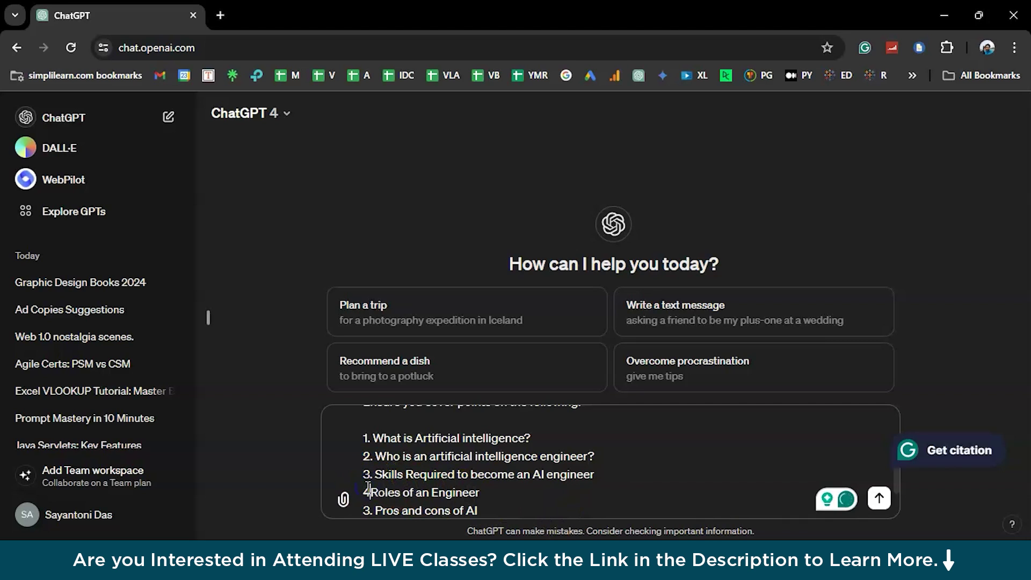
key(Left)
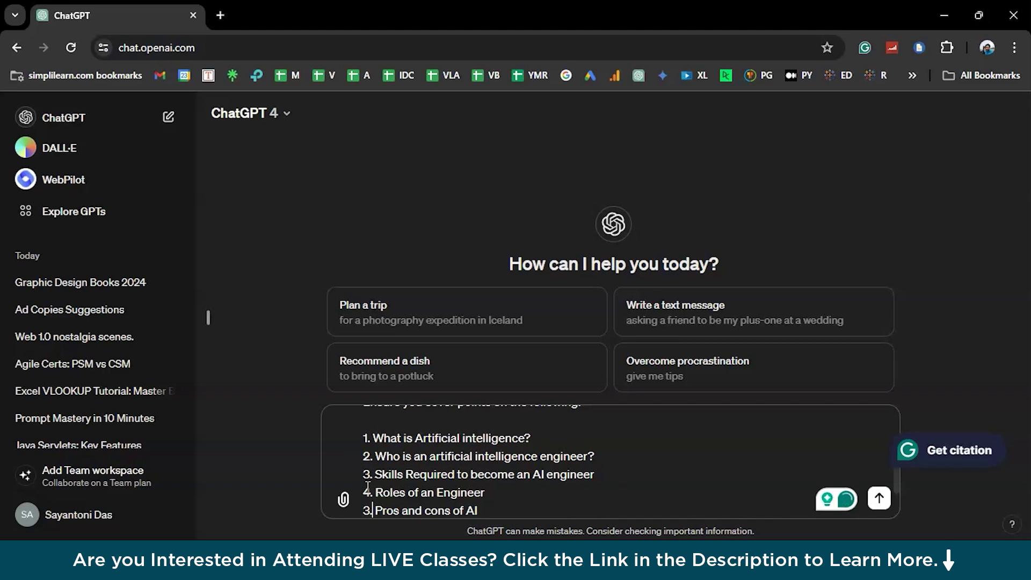
key(BackSpace)
key(BackSpace)
text(5)
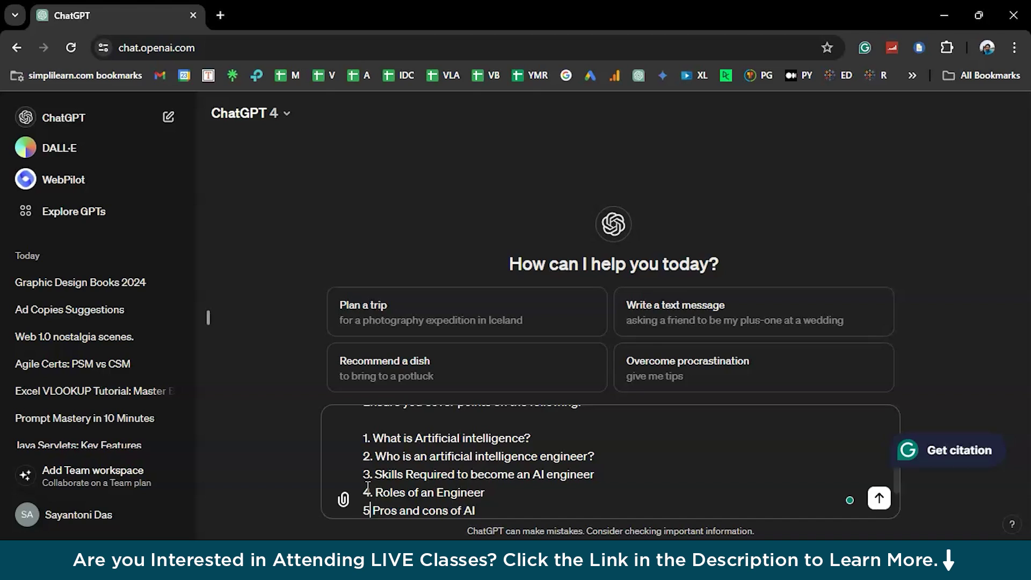
text(.)
key(Down)
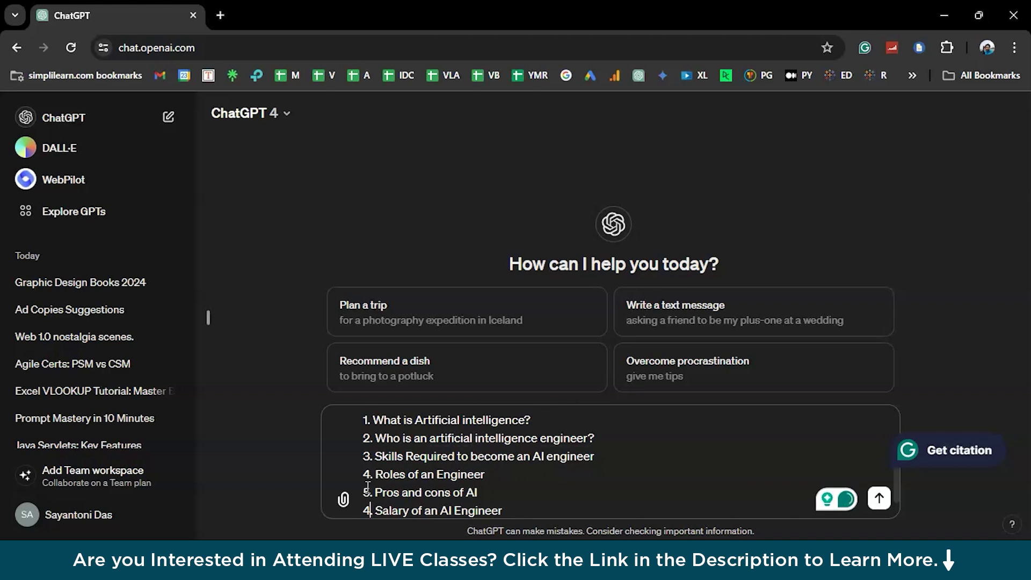
key(BackSpace)
text(6)
key(Down)
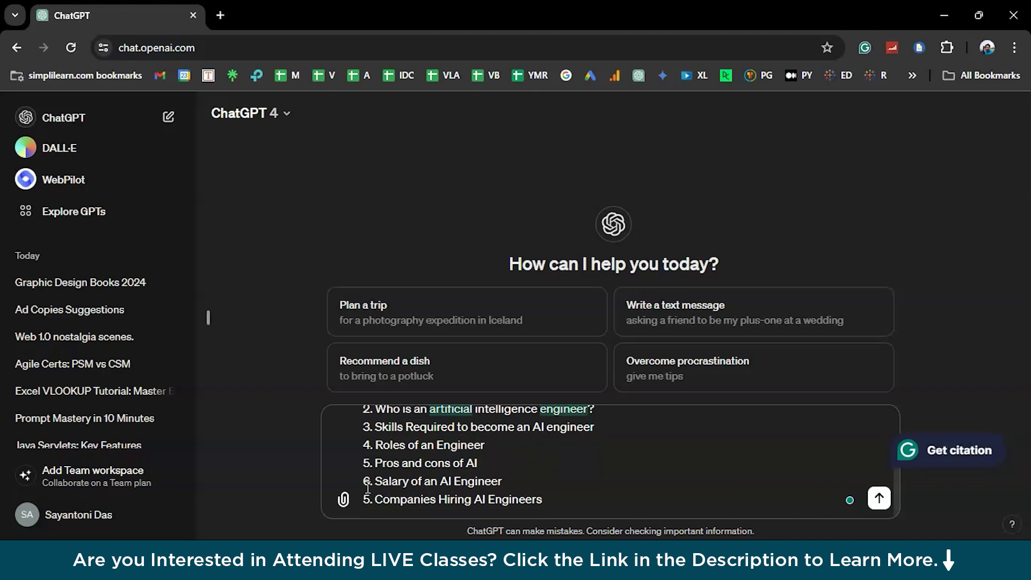
click(367, 498)
double_click(367, 498)
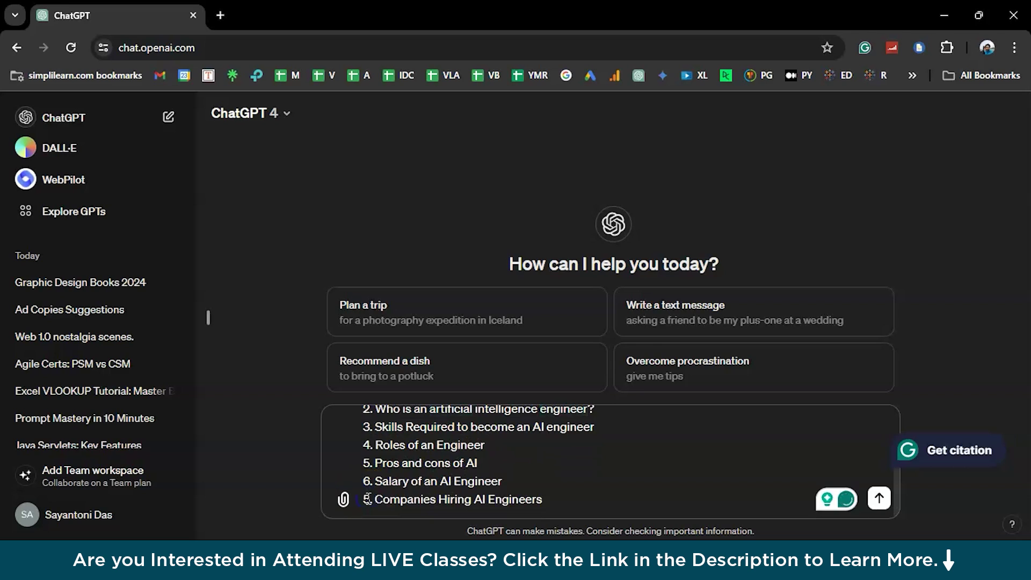
Number the last item 7 and add the line asking for one to two points per sub-heading.
text(7)
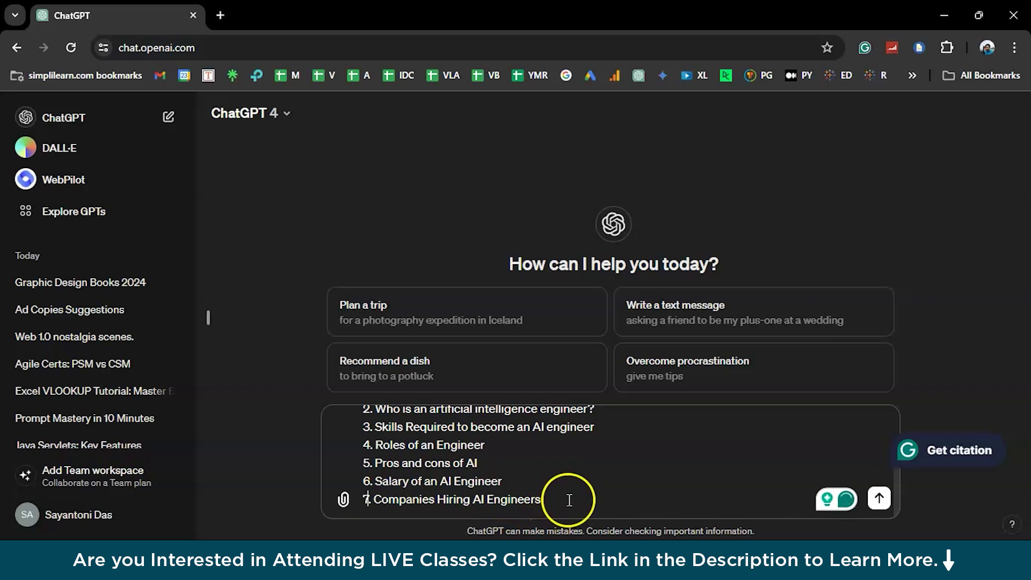
click(569, 498)
key(shift+Return)
key(shift+Return)
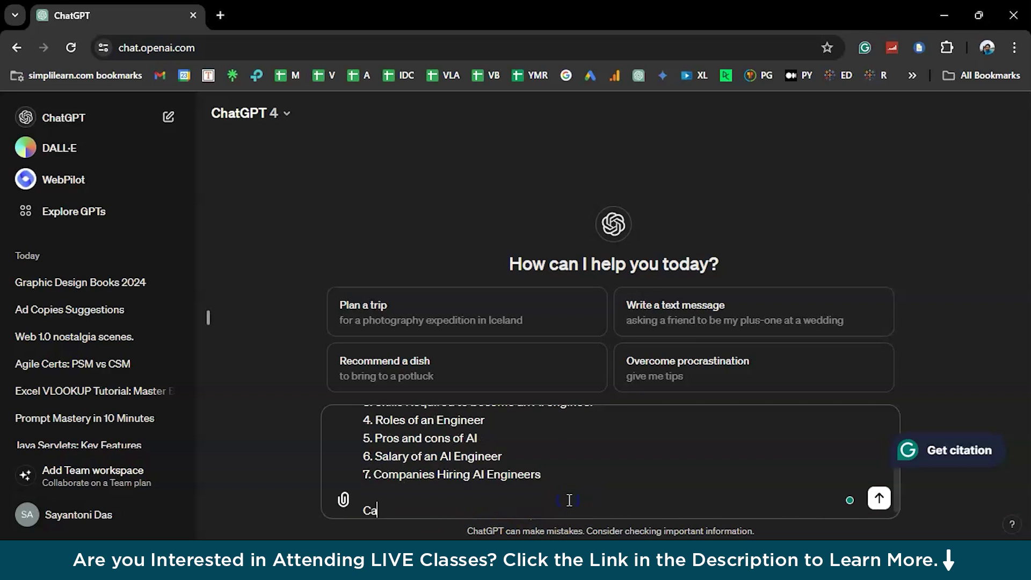
text(Ensure you creat)
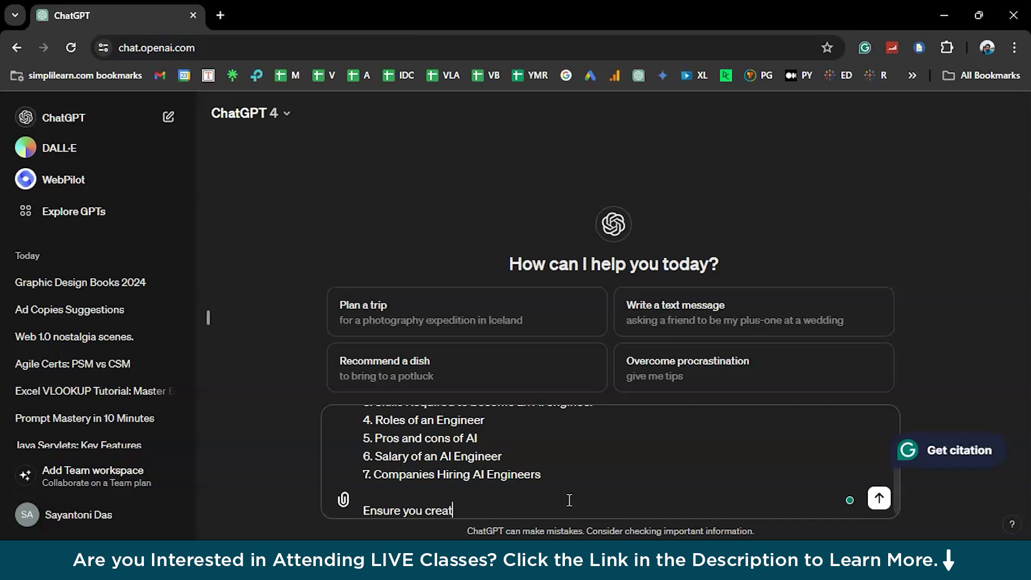
text(e about one to )
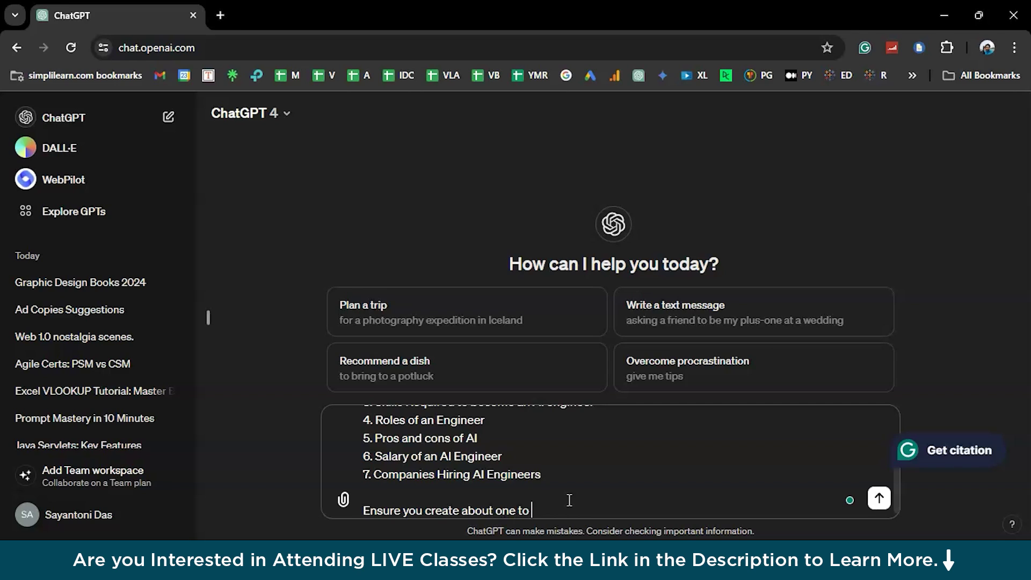
text(two )
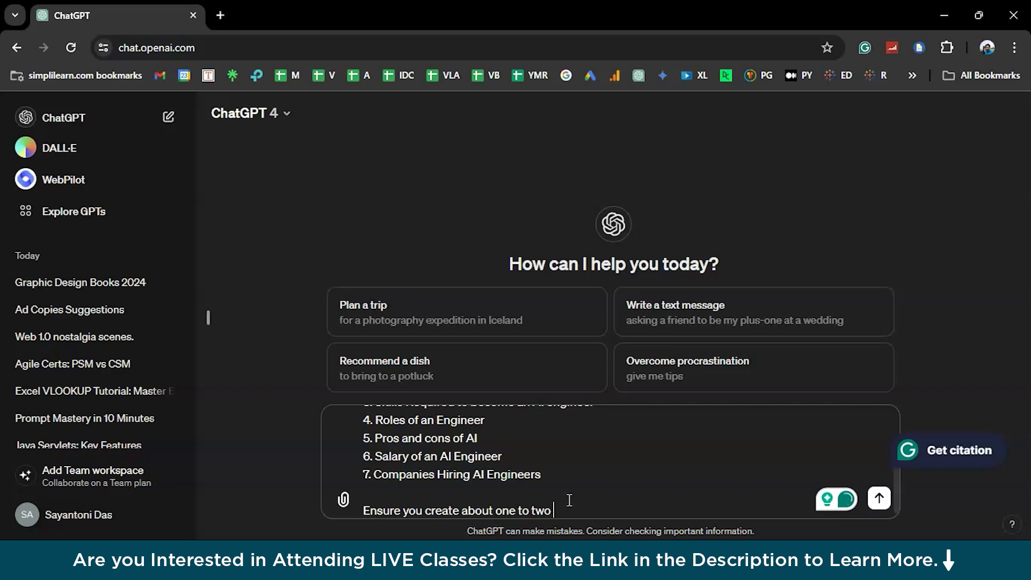
text(as a m)
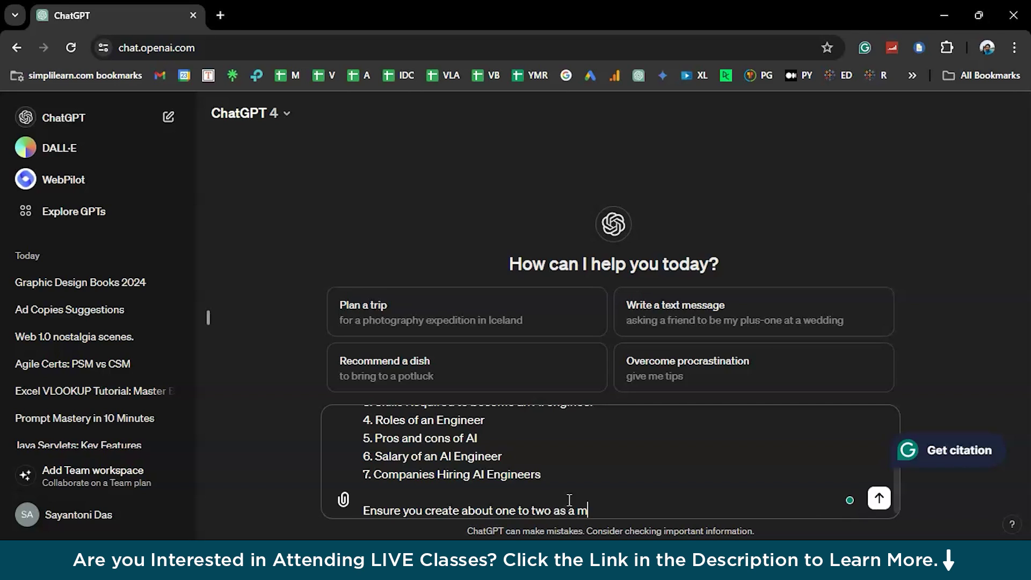
text(inimum on each of the)
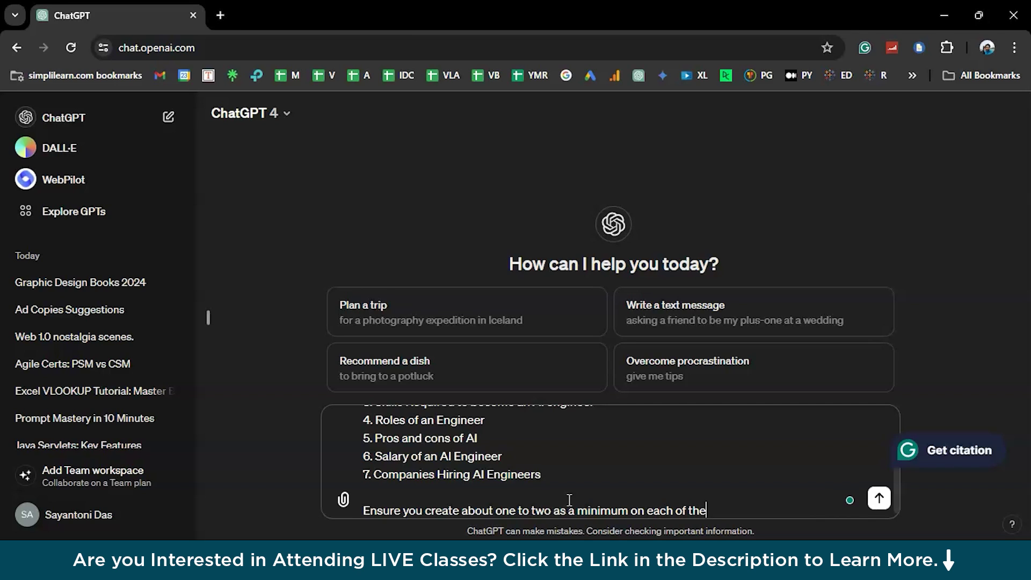
text(se individual topic)
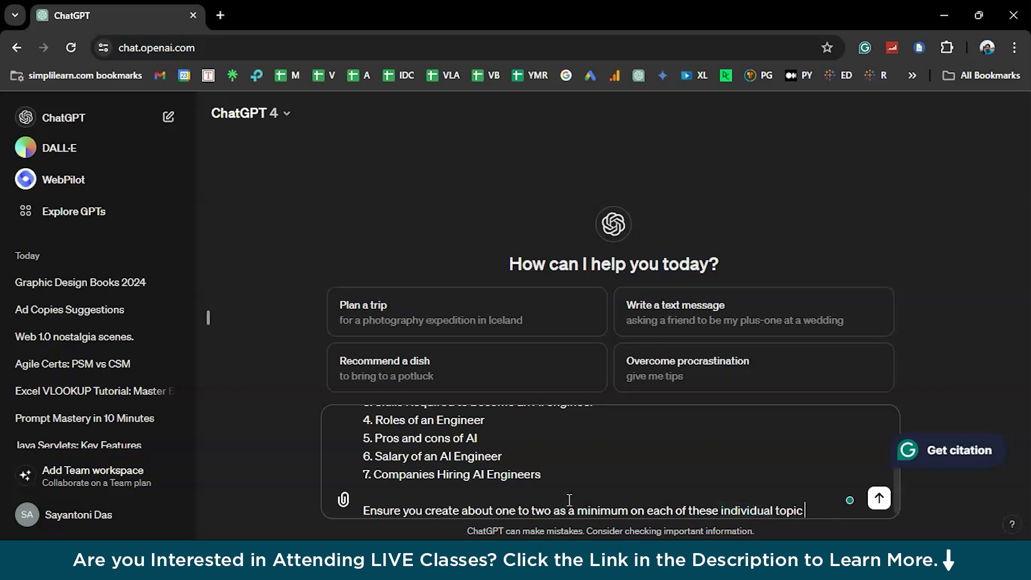
double_click(792, 511)
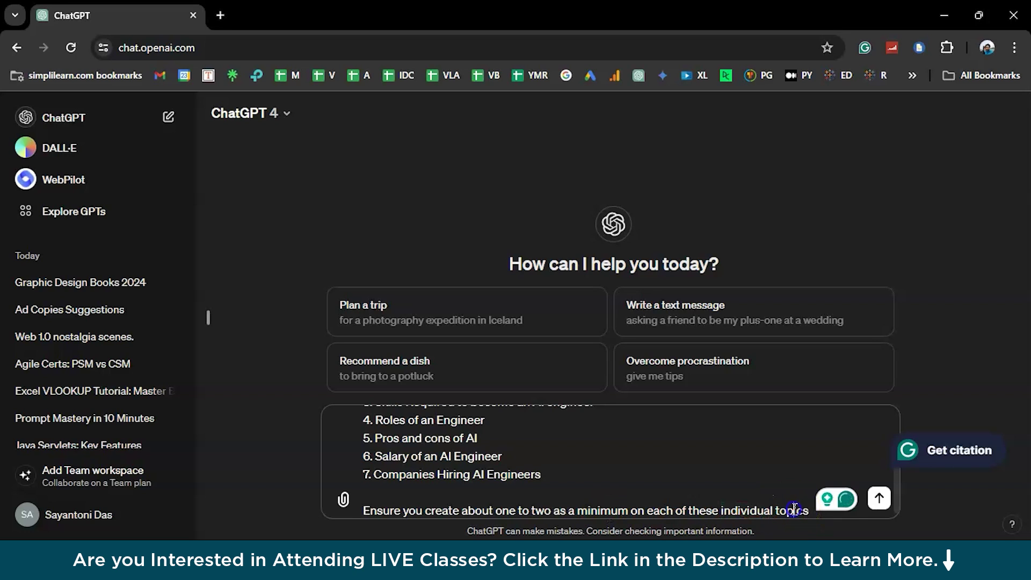
text(subheading)
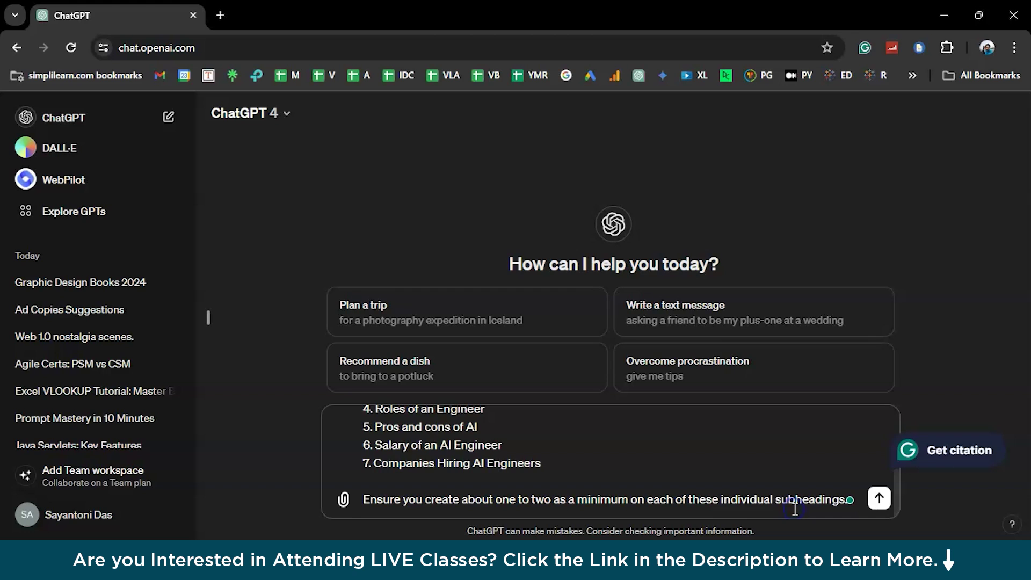
text(-)
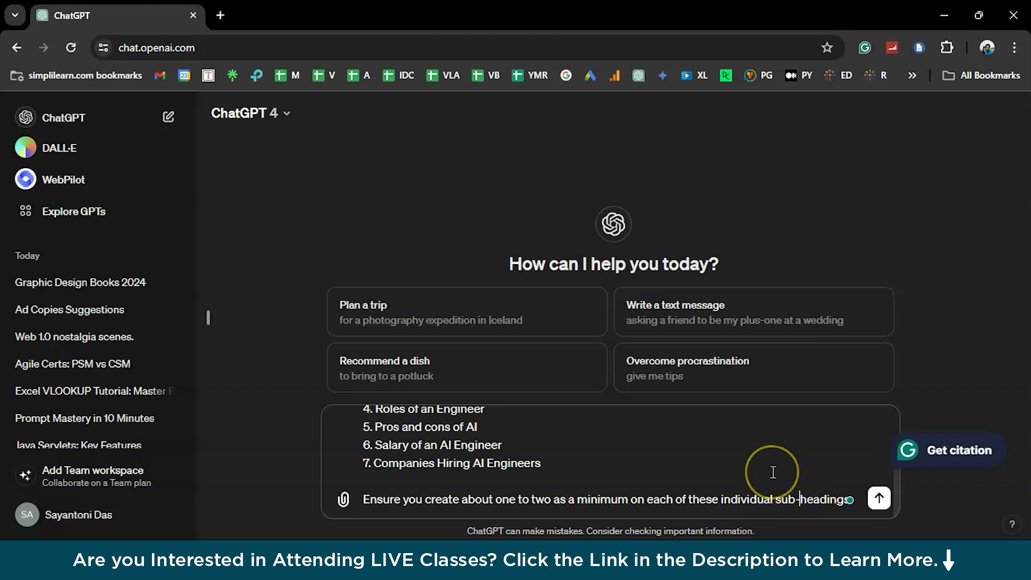
scroll(618, 451, up, 1)
scroll(618, 451, up, 2)
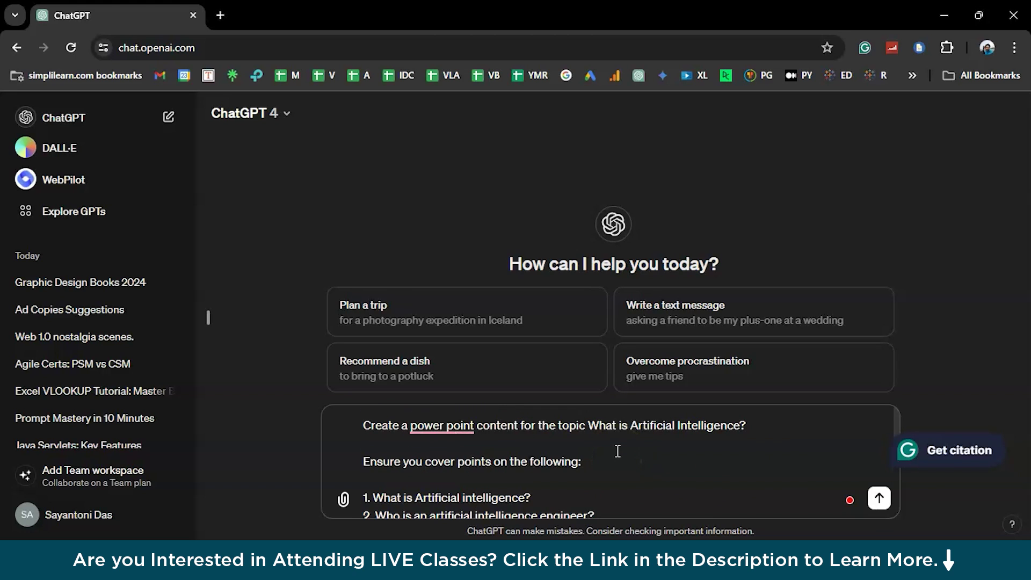
scroll(474, 336, down, 3)
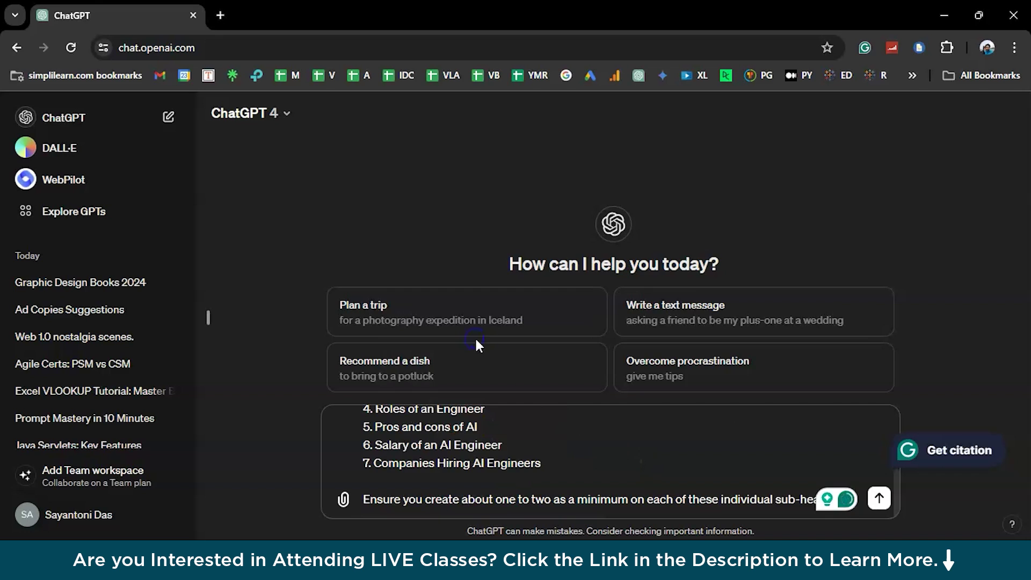
click(466, 471)
scroll(376, 461, up, 3)
Send the prompt and review ChatGPT's ten-slide outline from Title Slide to Questions.
scroll(618, 451, down, 3)
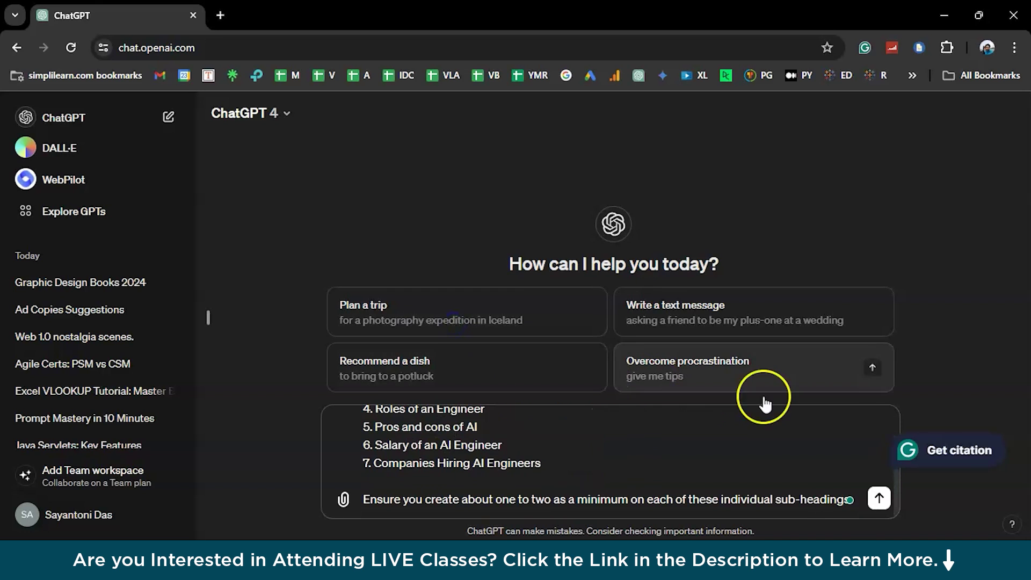
click(881, 498)
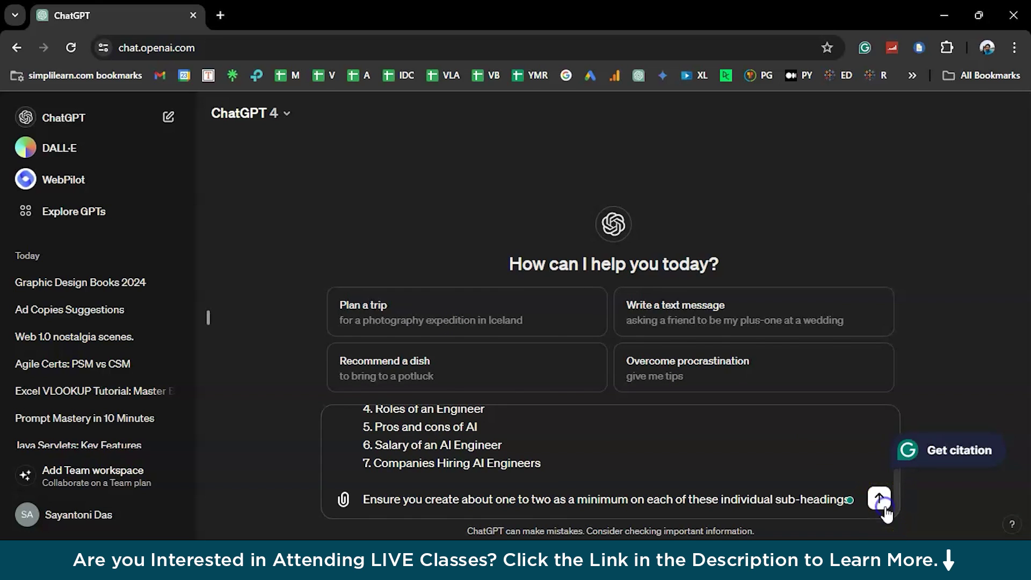
click(702, 402)
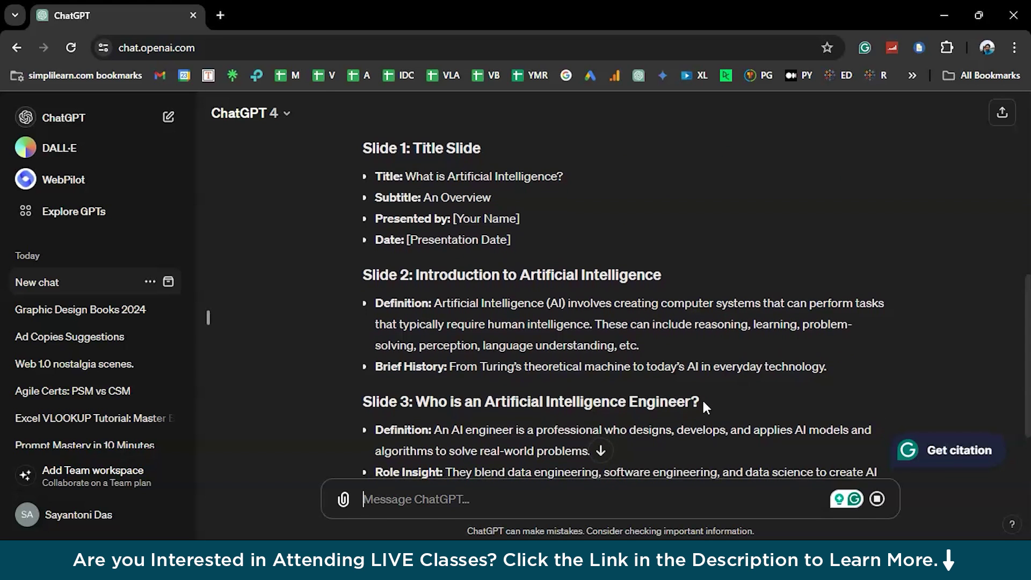
scroll(703, 409, up, 5)
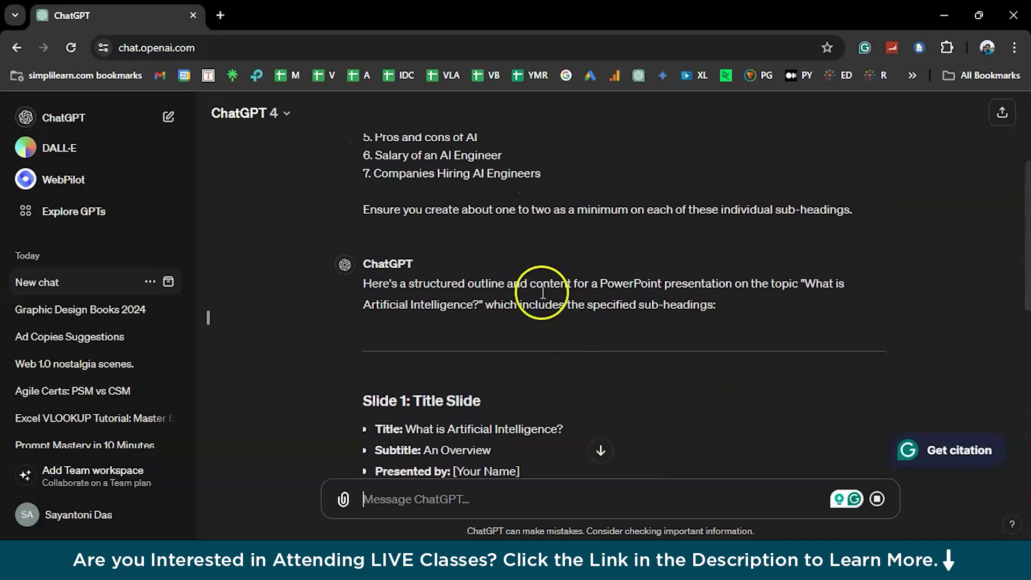
scroll(529, 250, up, 3)
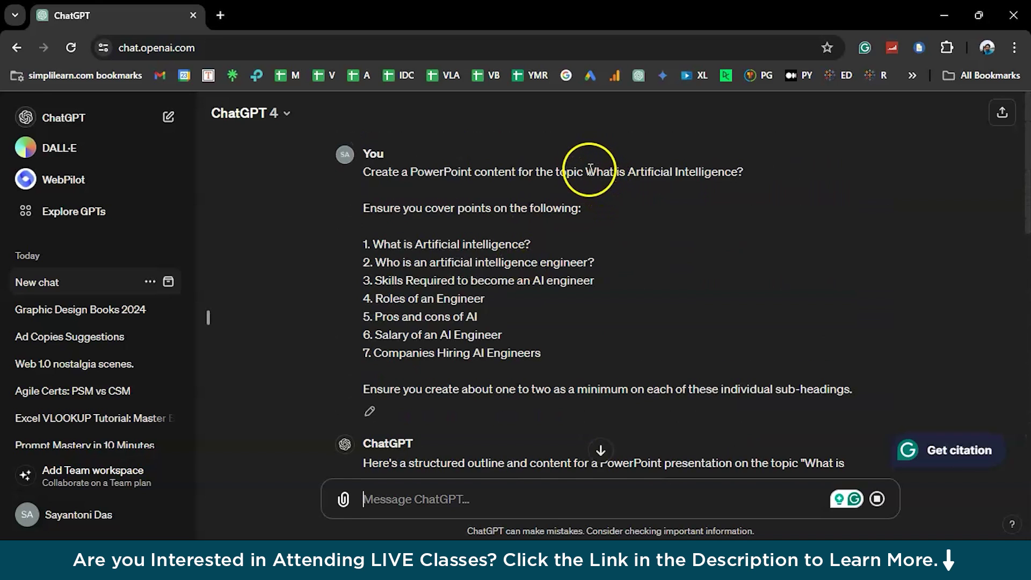
drag(587, 172, 736, 192)
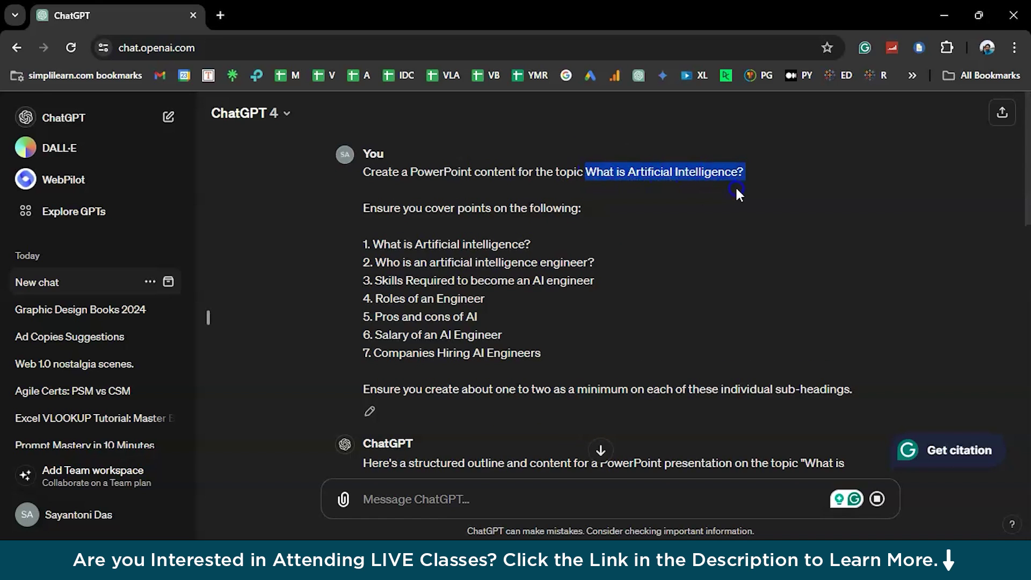
scroll(643, 275, down, 6)
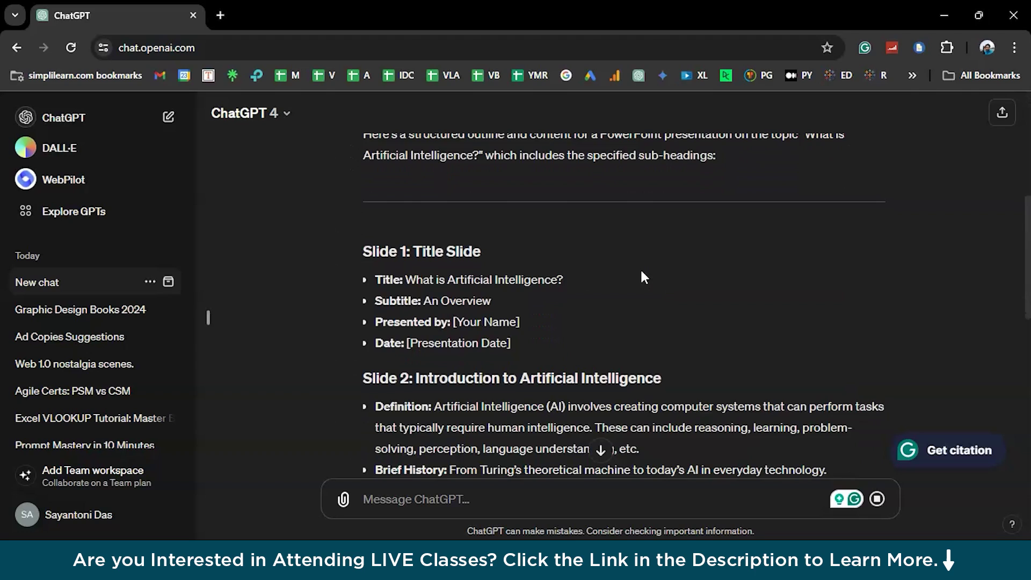
scroll(644, 277, down, 4)
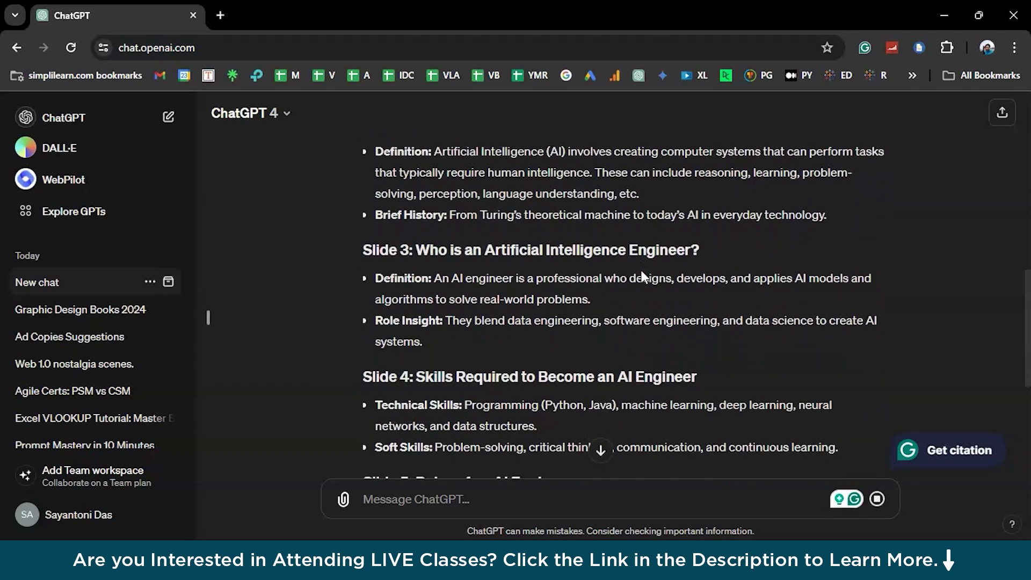
scroll(640, 269, down, 6)
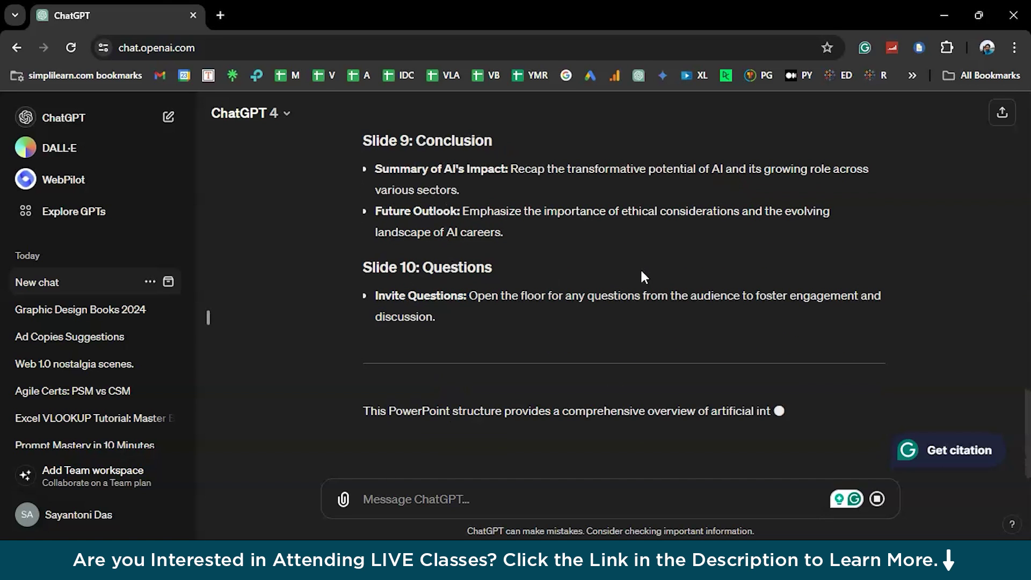
Copy the outline reply from 'Slide 1: Title Slide' to the end and switch to Word.
scroll(566, 244, up, 8)
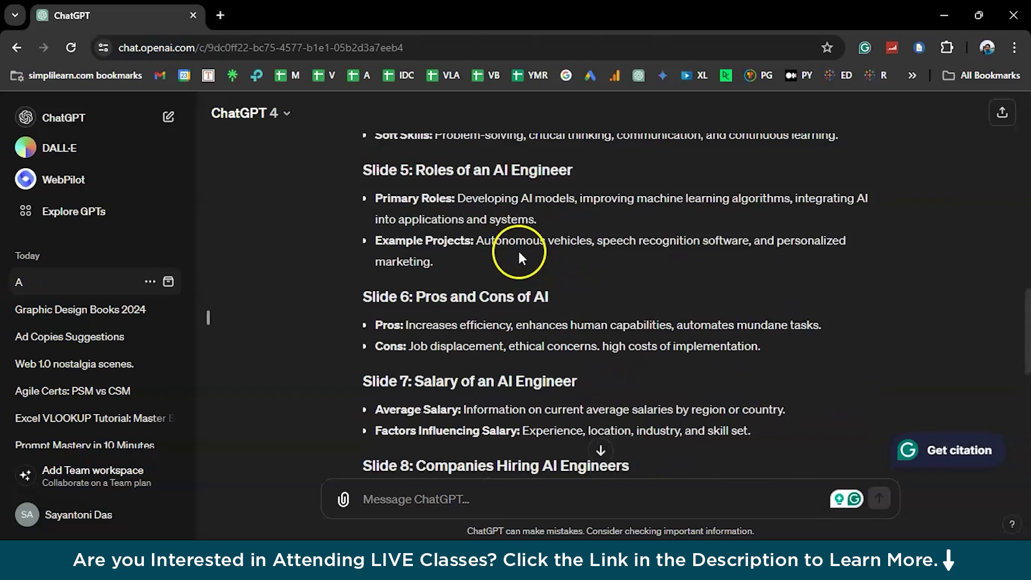
scroll(518, 249, up, 10)
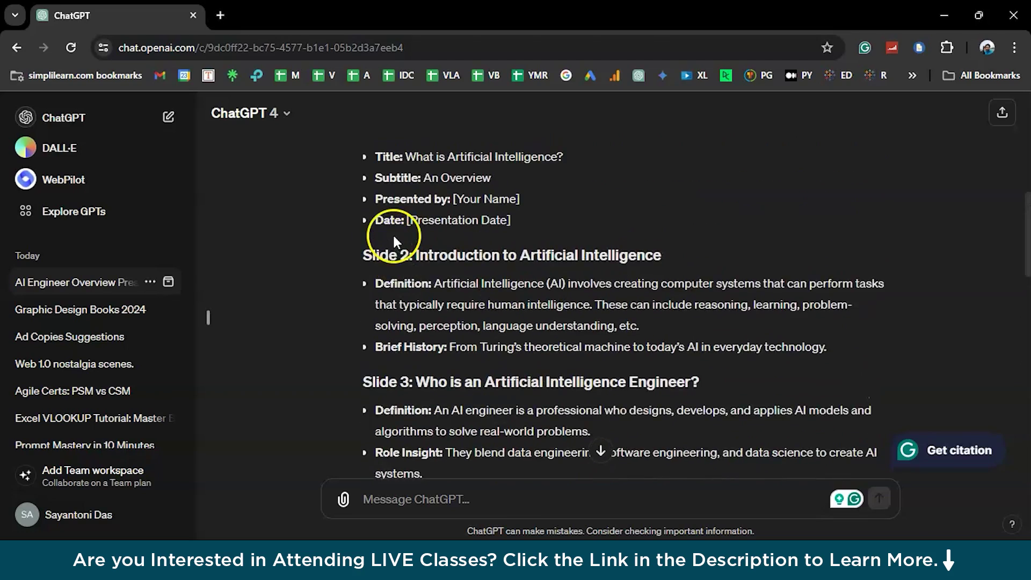
scroll(392, 233, up, 2)
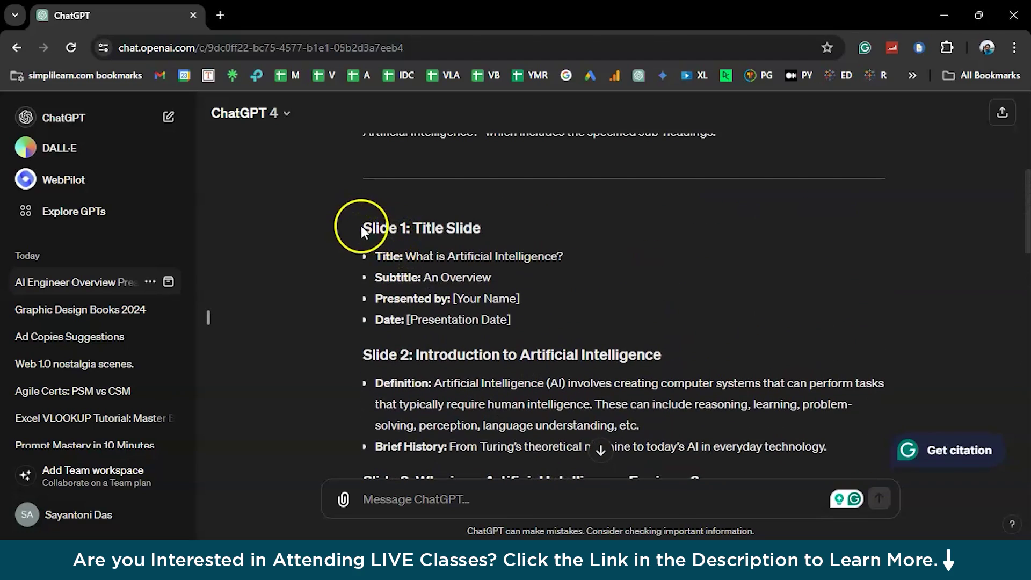
drag(361, 226, 472, 285)
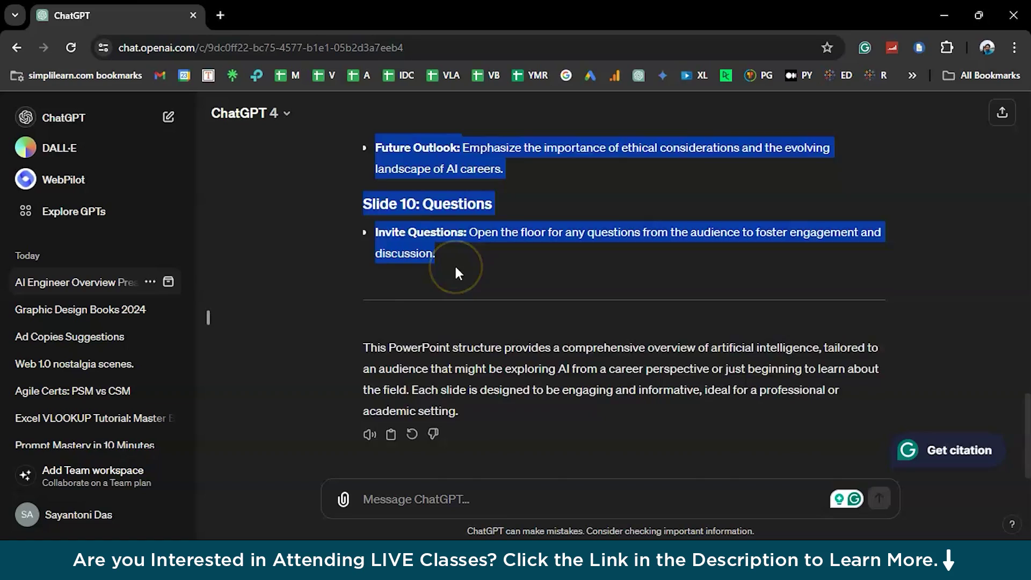
scroll(456, 272, up, 15)
scroll(454, 264, up, 10)
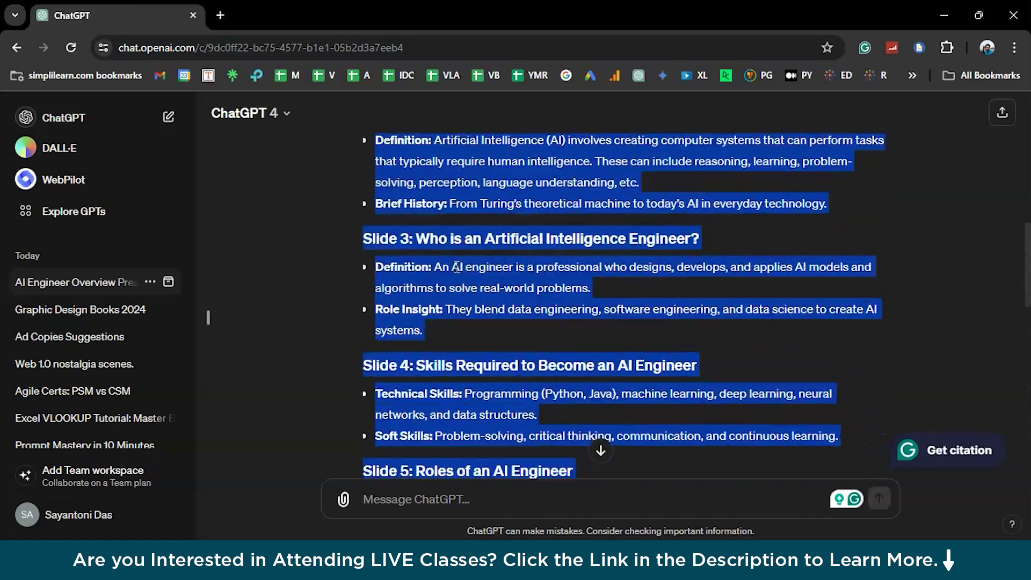
scroll(444, 216, up, 2)
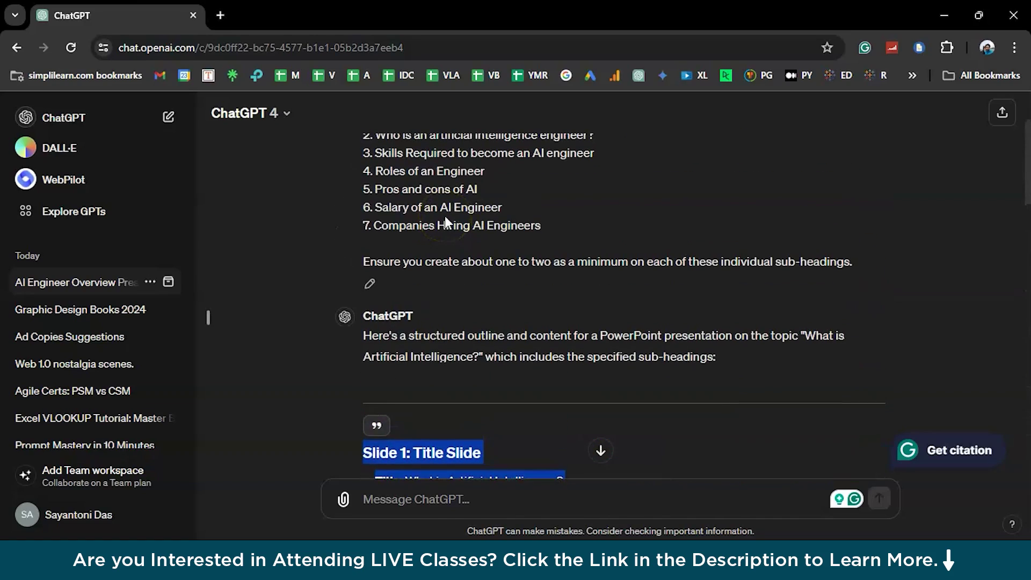
key(alt+Tab)
key(alt+Tab)
key(alt+Tab)
key(alt+Tab)
key(alt+Tab)
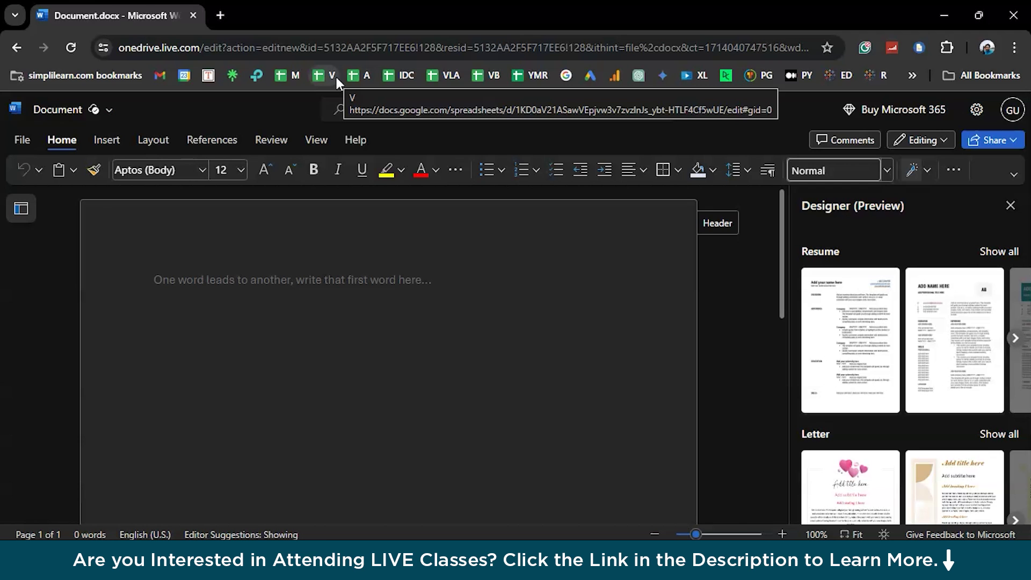
Create a blank Word for the web document in a new Chrome tab via the word.new address.
click(303, 75)
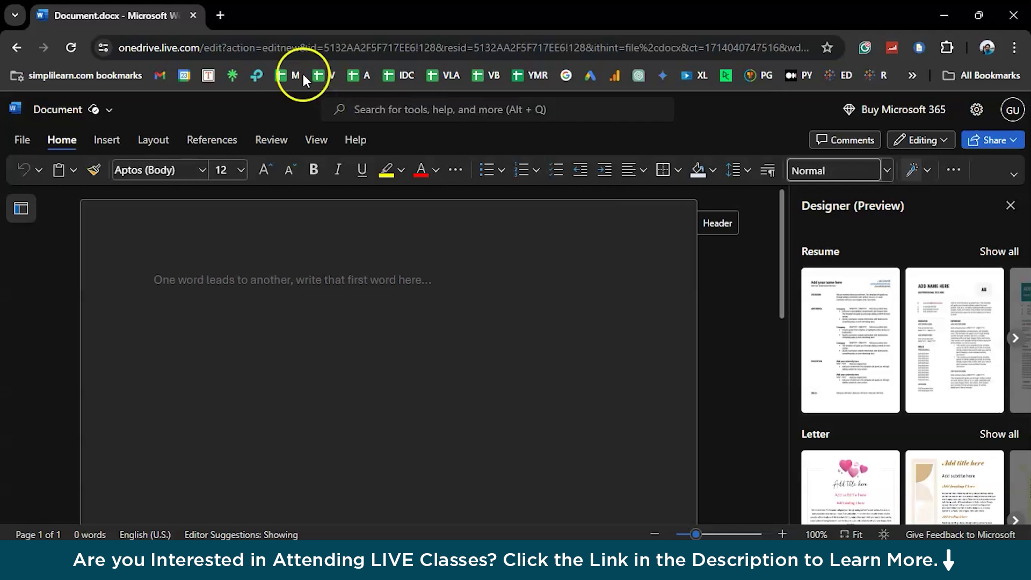
click(220, 15)
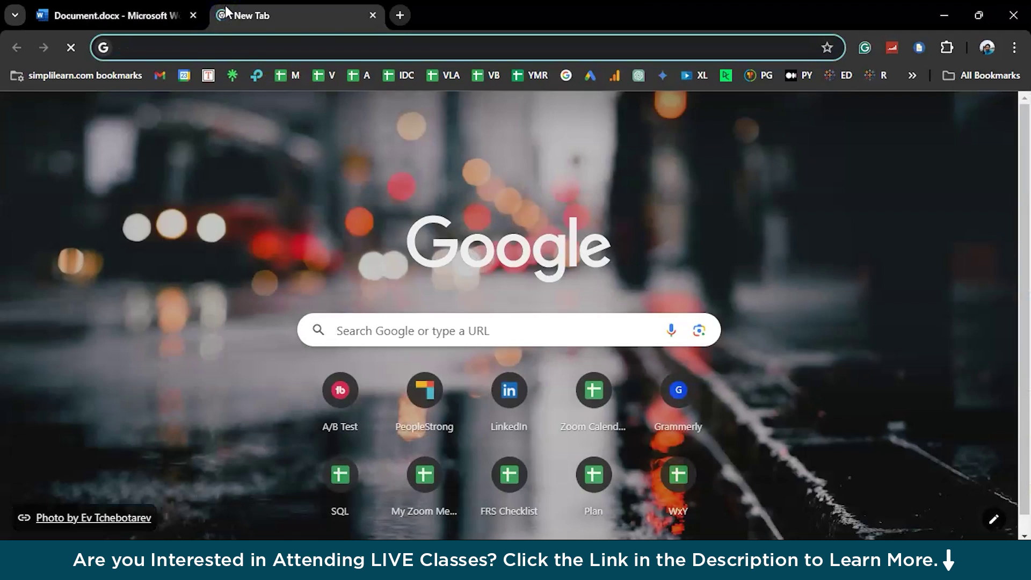
text(new.msword)
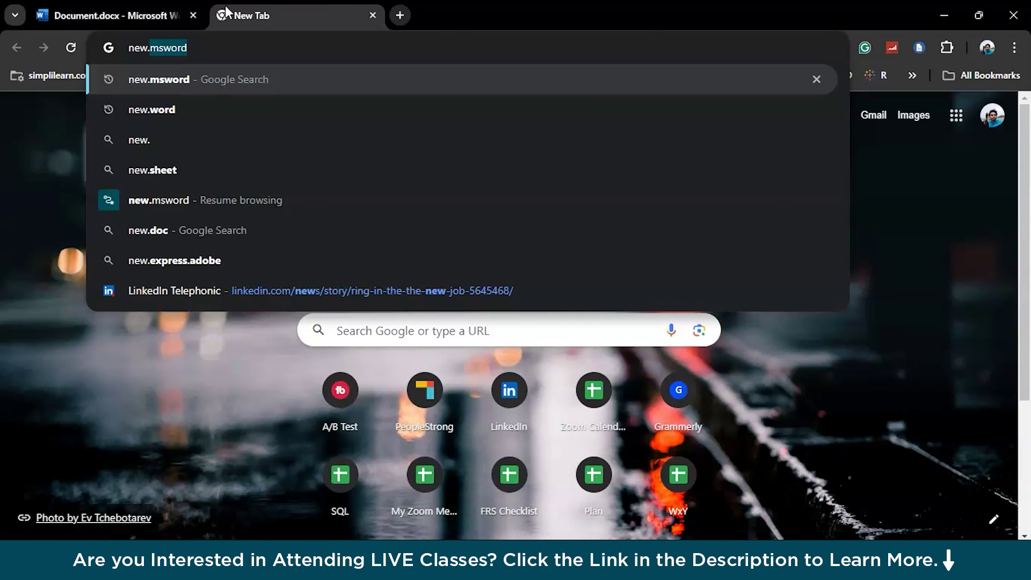
key(Down)
key(Return)
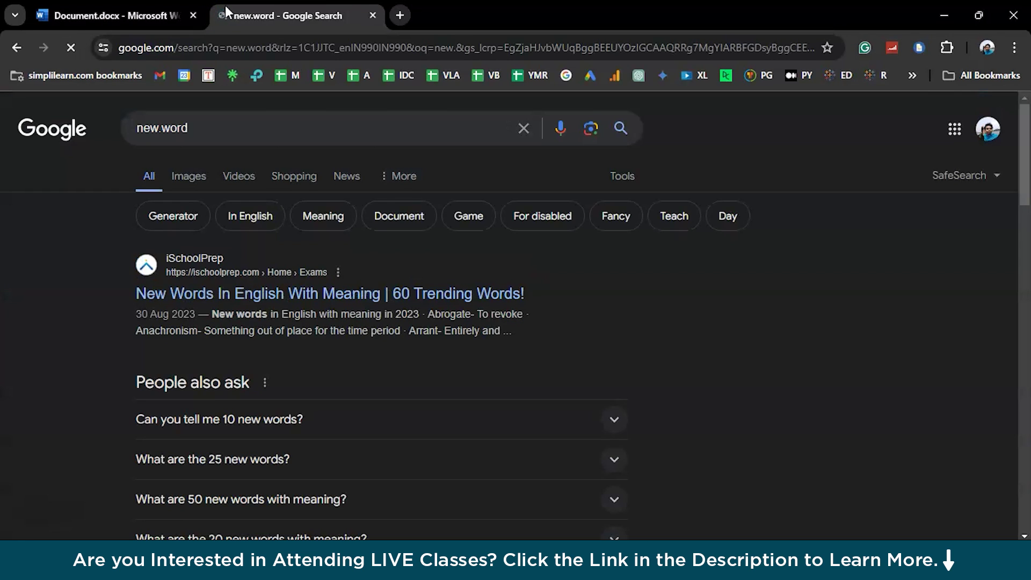
click(388, 52)
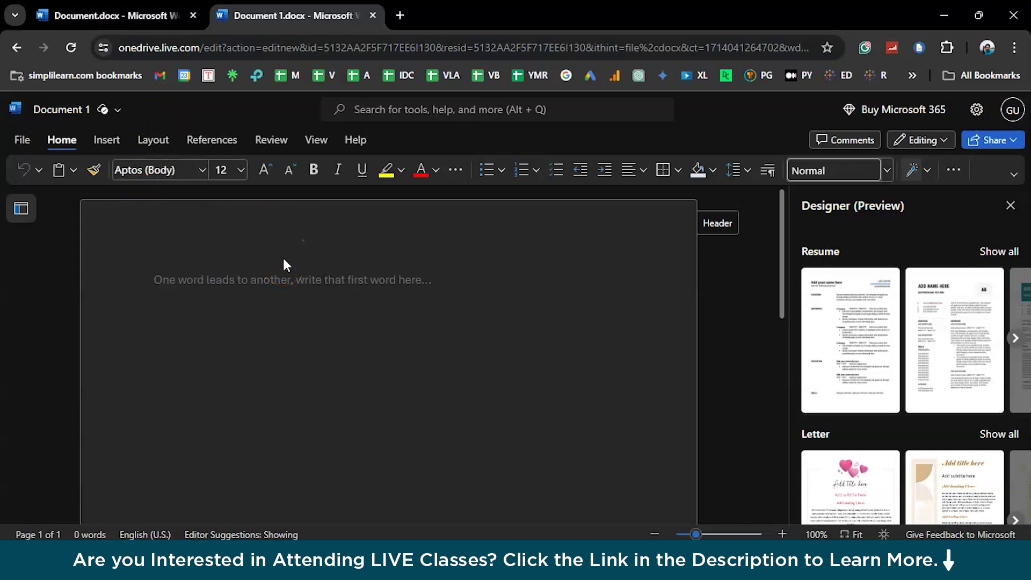
Paste the copied slide outline into the blank document as plain text only.
click(234, 276)
key(ctrl+v)
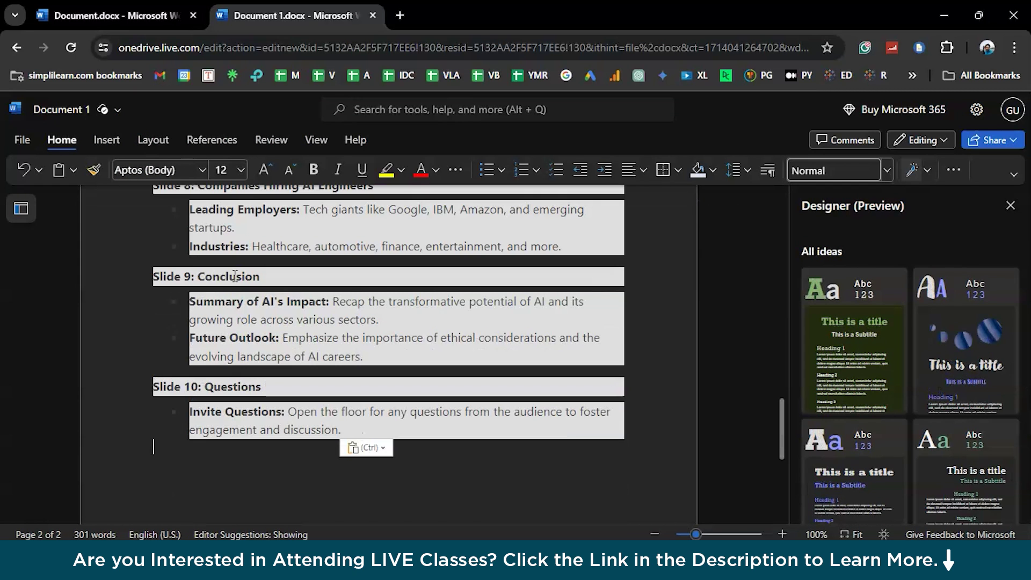
key(ctrl+z)
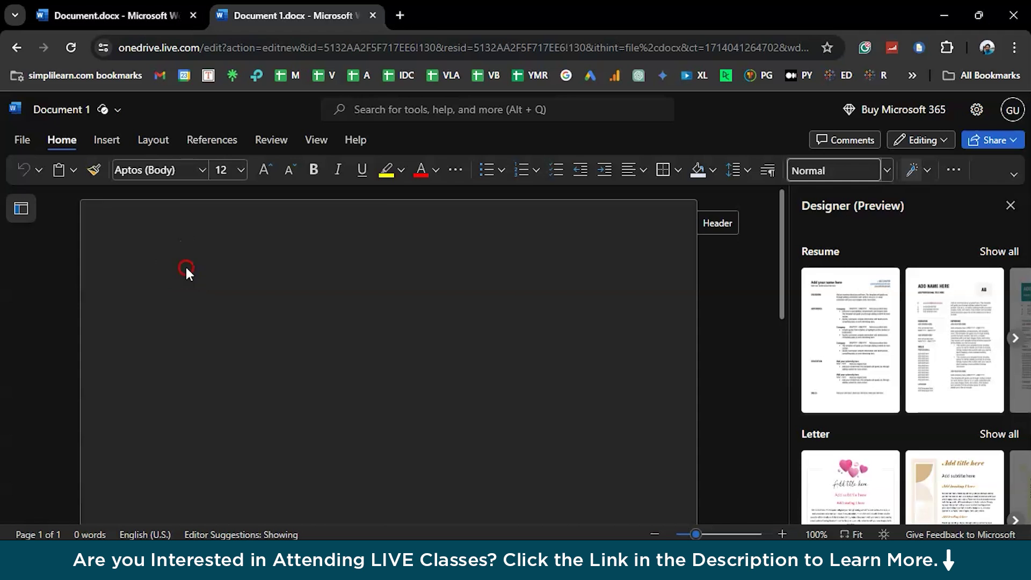
right_click(185, 268)
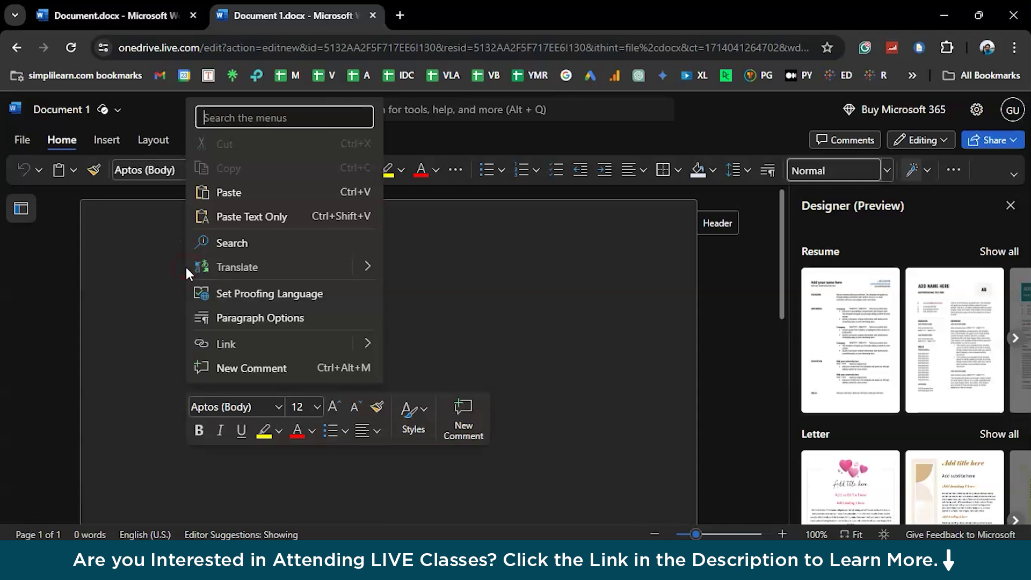
click(262, 210)
key(Escape)
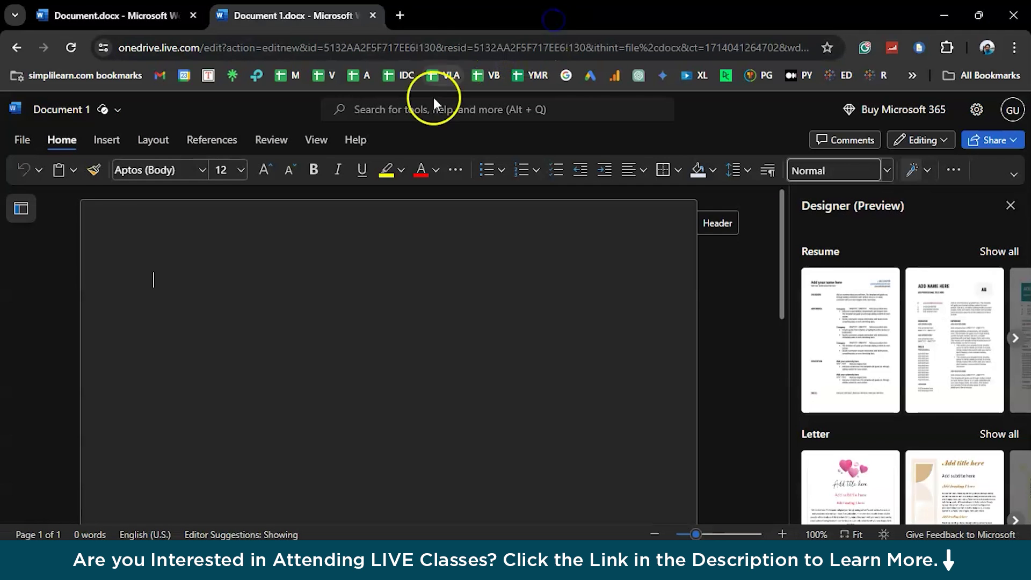
click(73, 170)
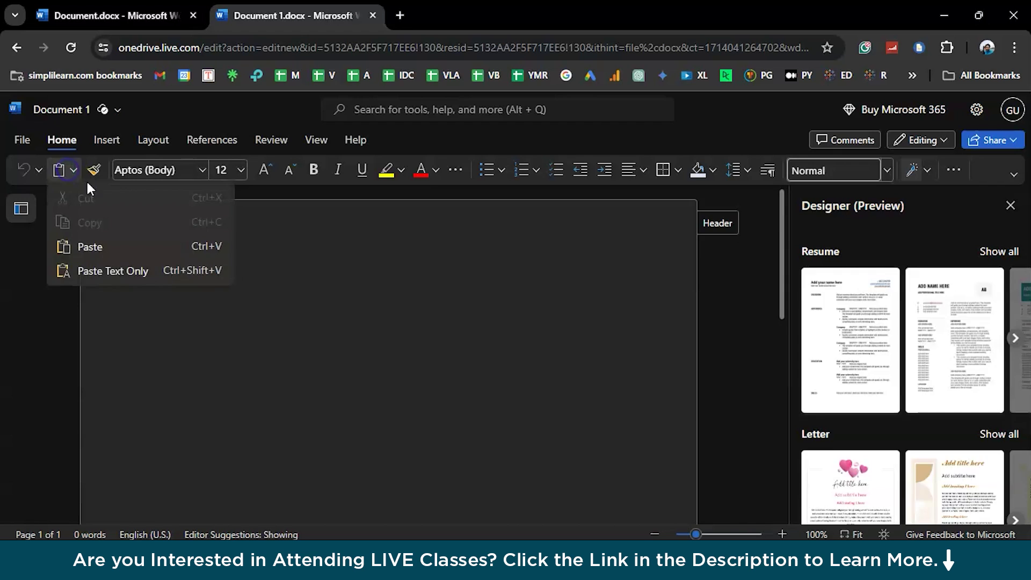
click(89, 246)
scroll(237, 308, up, 5)
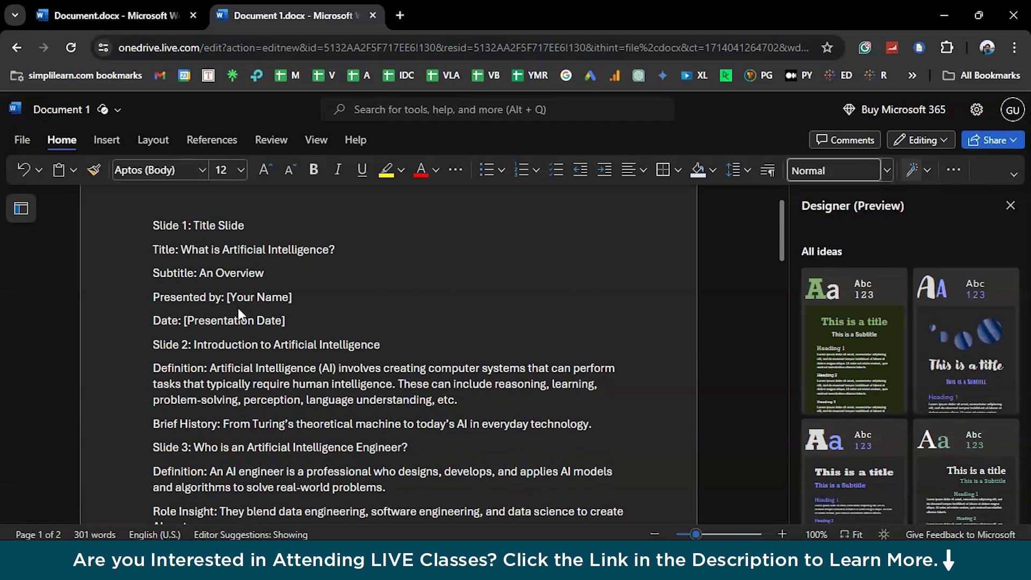
Replace the title slide placeholders with presenter Simplilearn and date 26-04-2025.
double_click(276, 296)
key(BackSpace)
key(BackSpace)
key(BackSpace)
key(BackSpace)
key(BackSpace)
key(BackSpace)
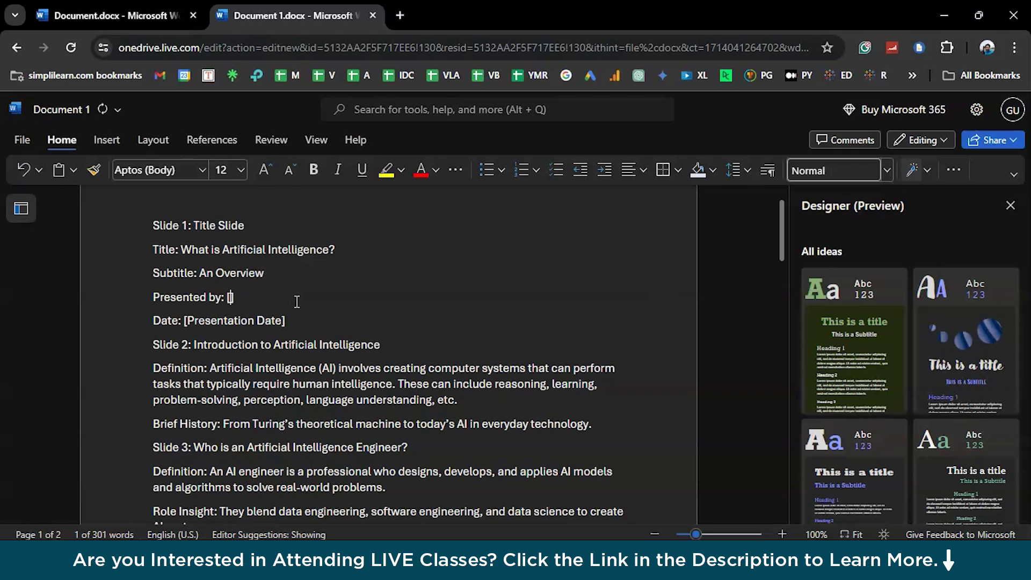
text(Simplilearn)
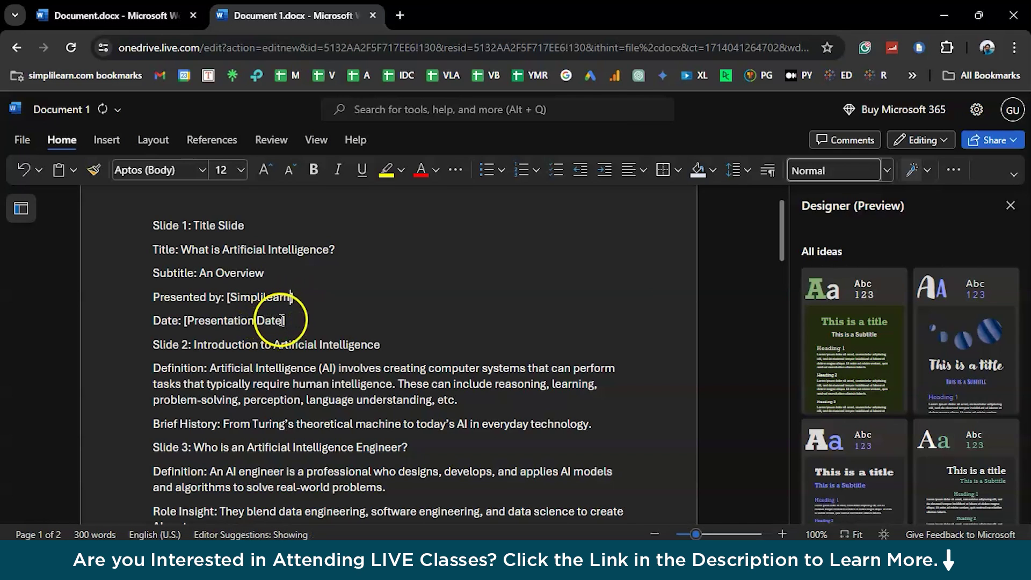
drag(282, 320, 187, 323)
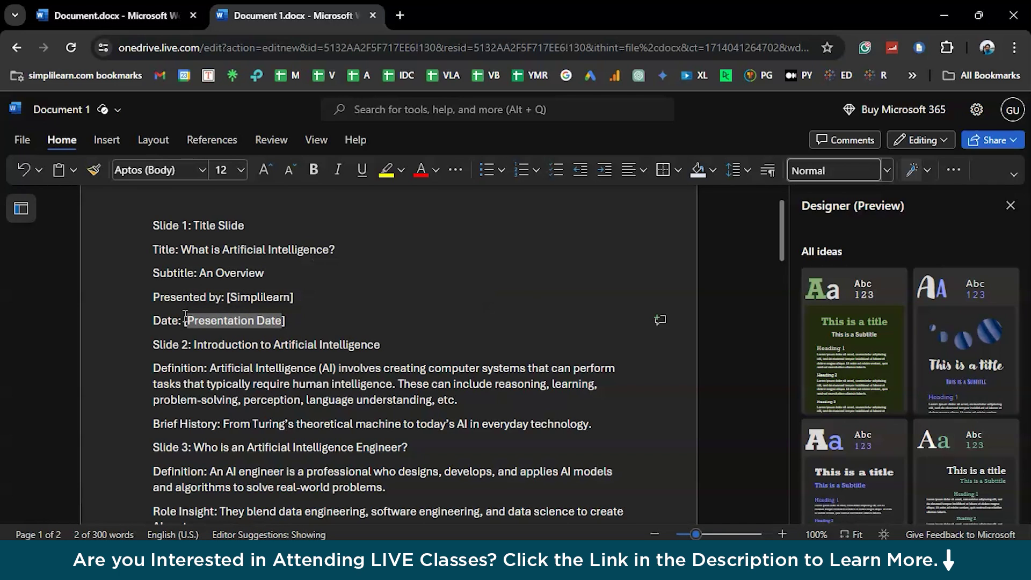
text(26-)
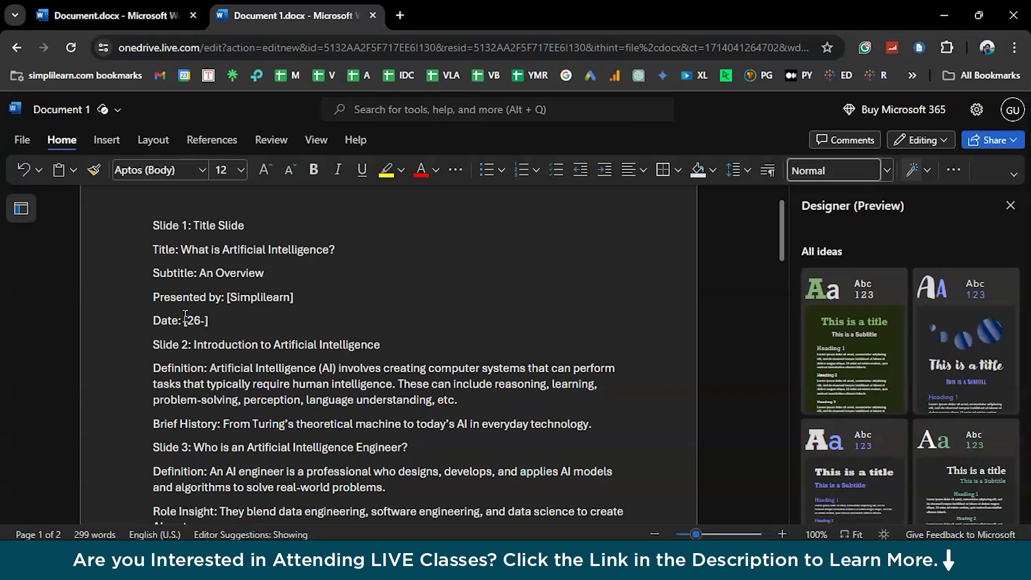
text(04-2025)
scroll(300, 427, down, 1)
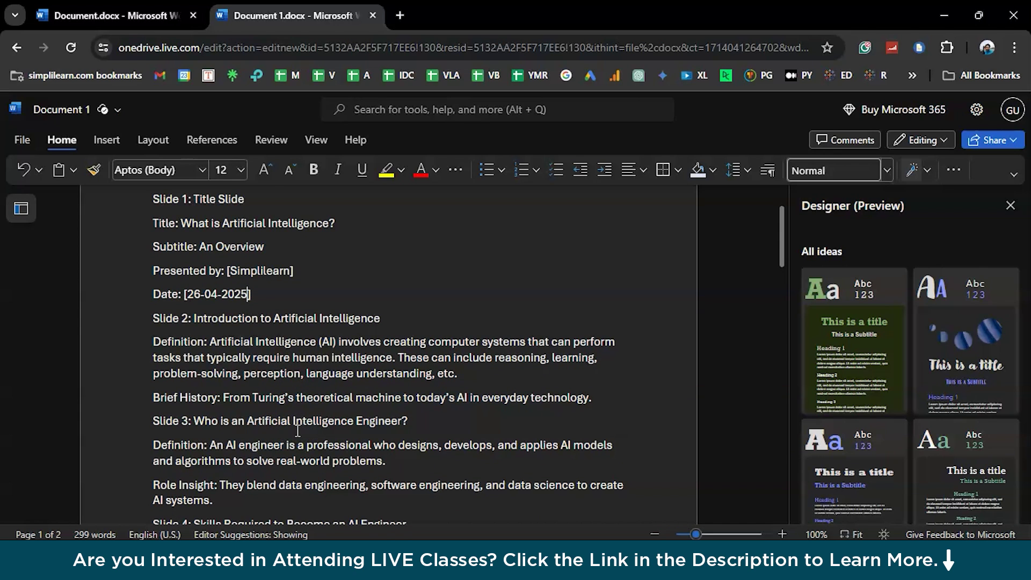
scroll(297, 430, up, 3)
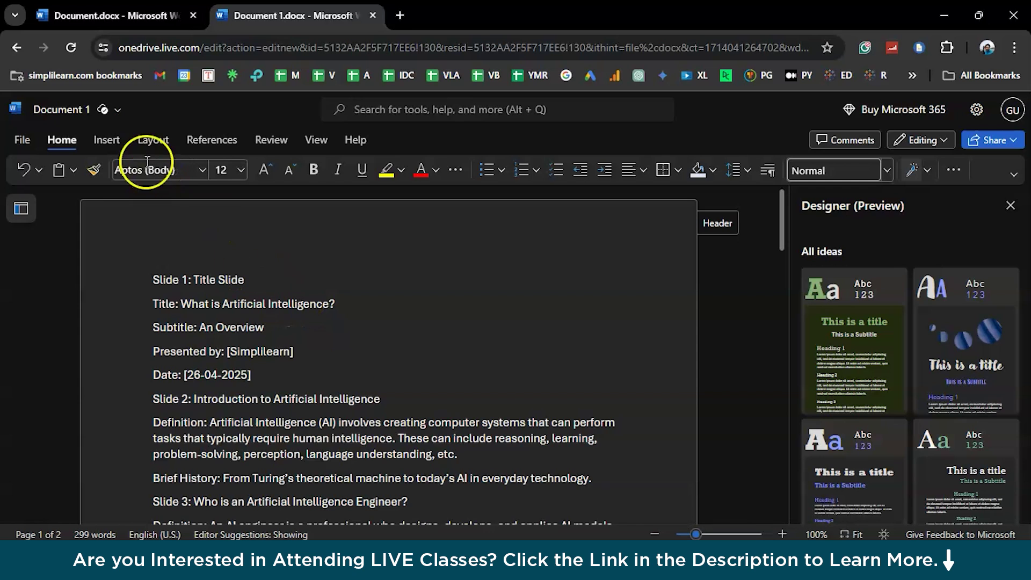
Export the document to a PowerPoint presentation (preview) and pick the purple design theme.
click(19, 139)
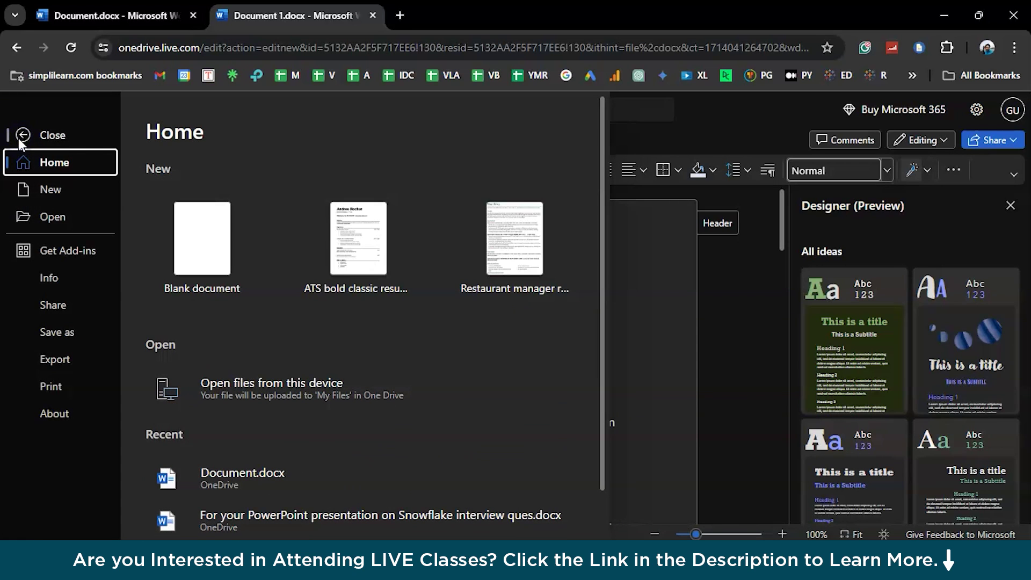
click(64, 357)
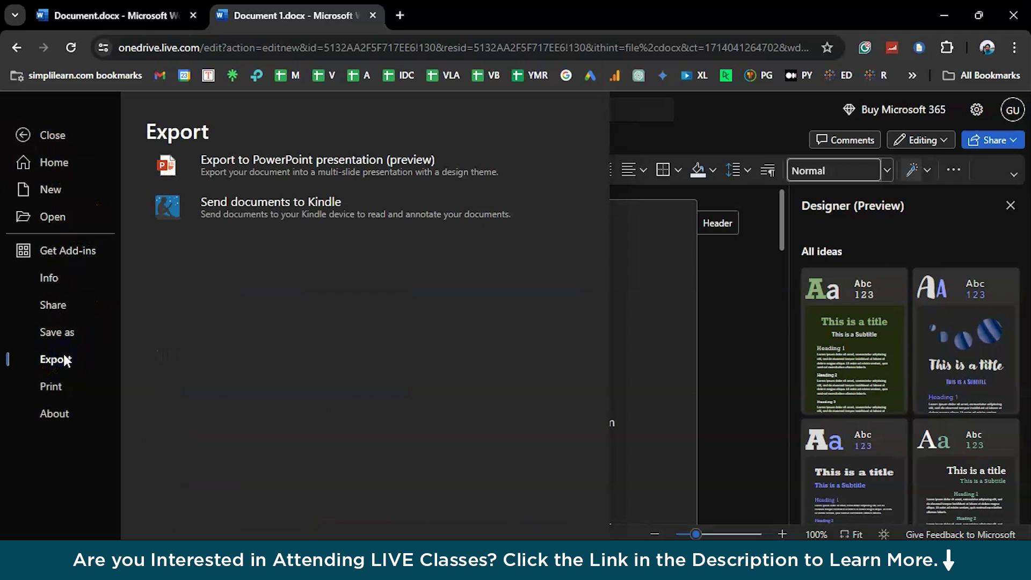
click(352, 170)
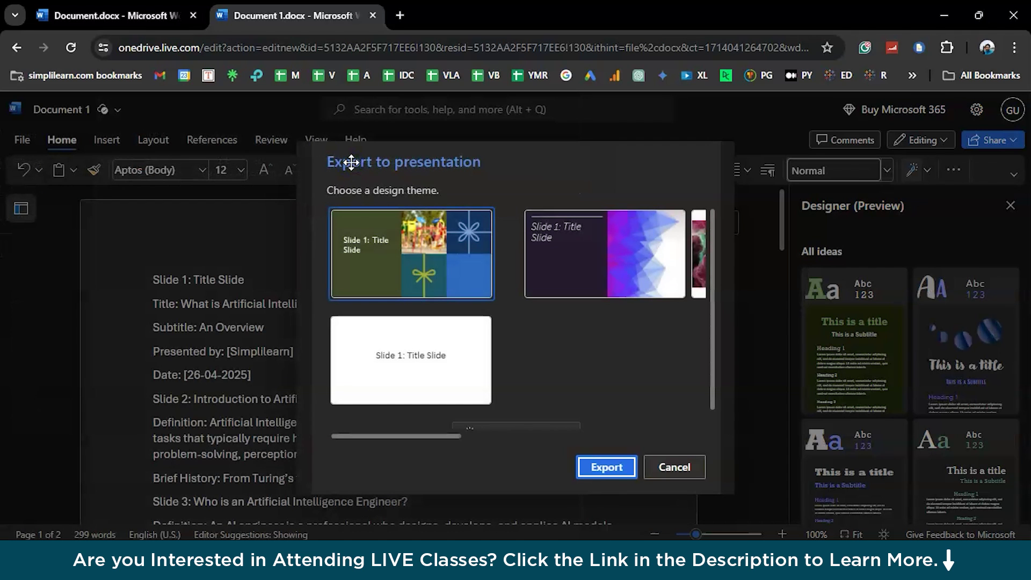
click(576, 280)
scroll(584, 283, right, 10)
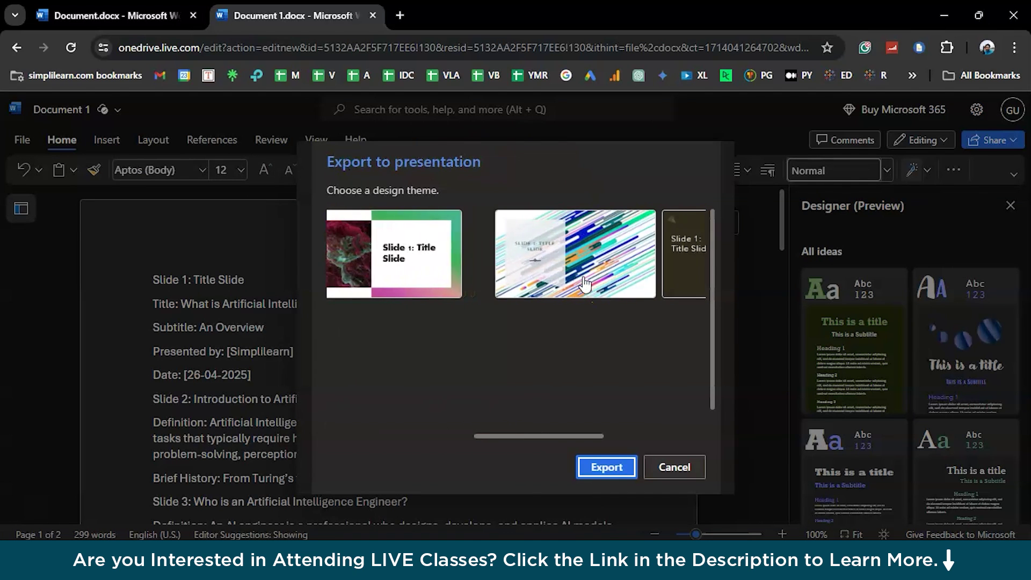
scroll(584, 283, right, 2)
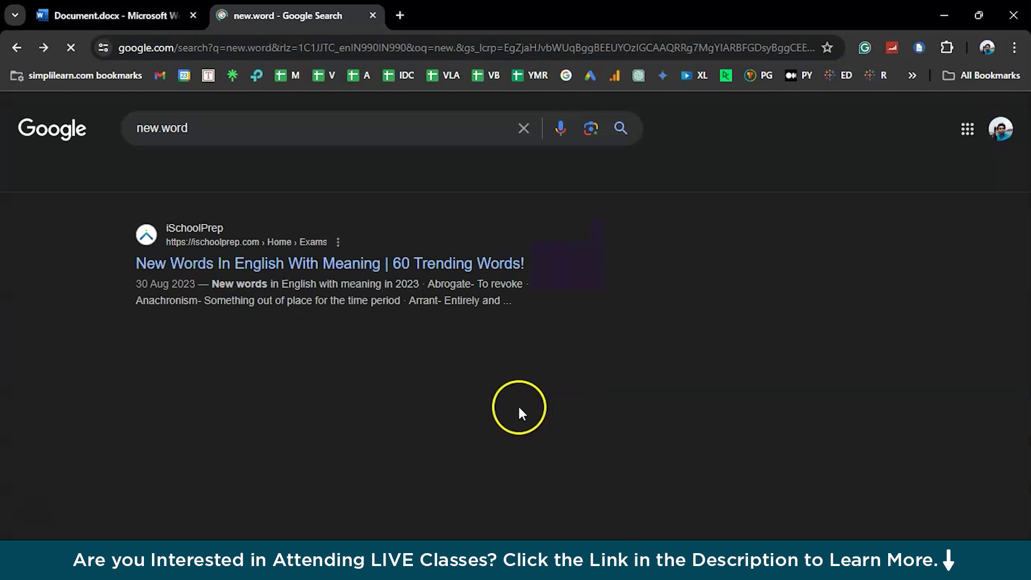
Return to the Word outline and start exporting it as a PowerPoint presentation.
click(17, 47)
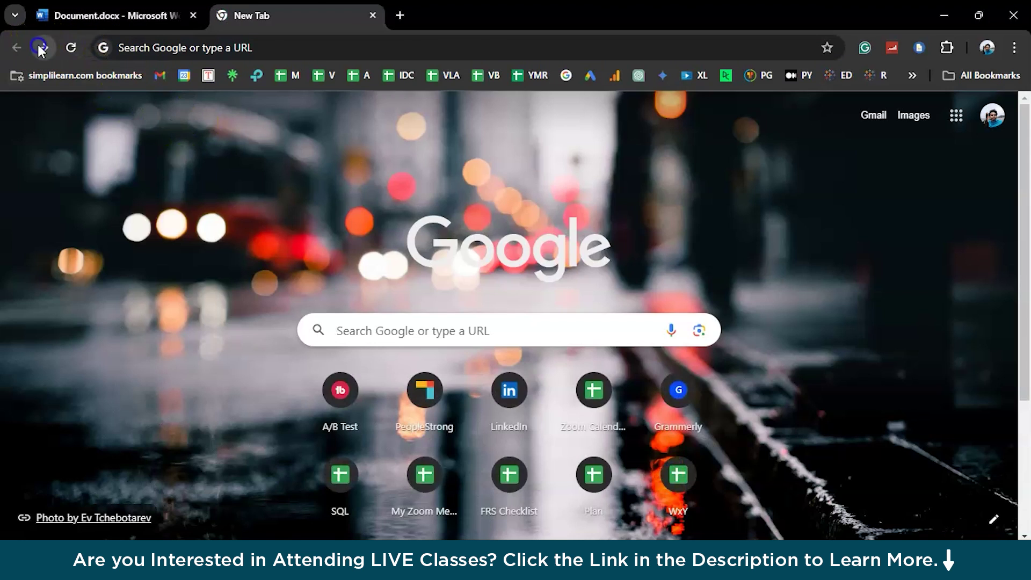
click(42, 48)
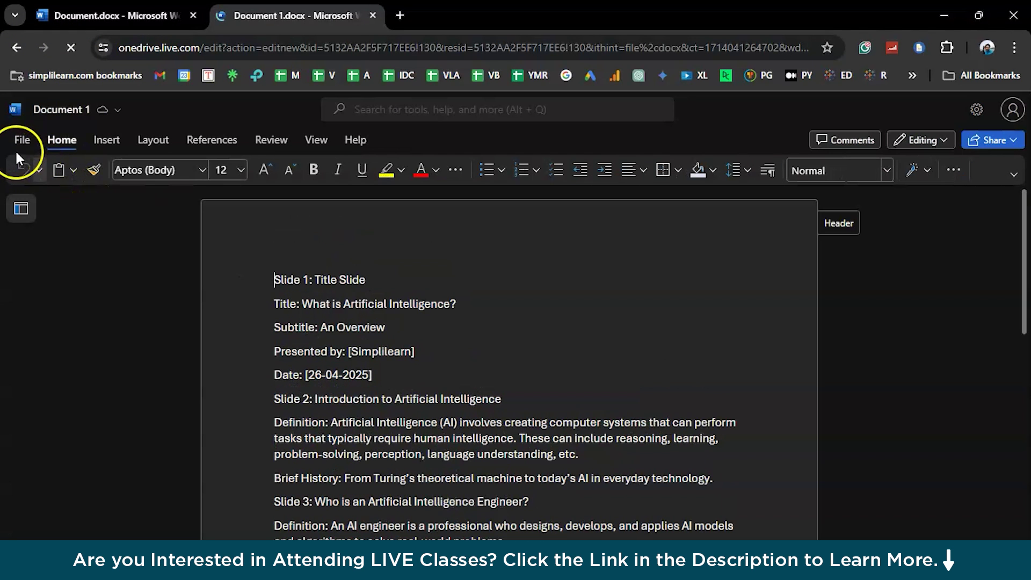
click(18, 144)
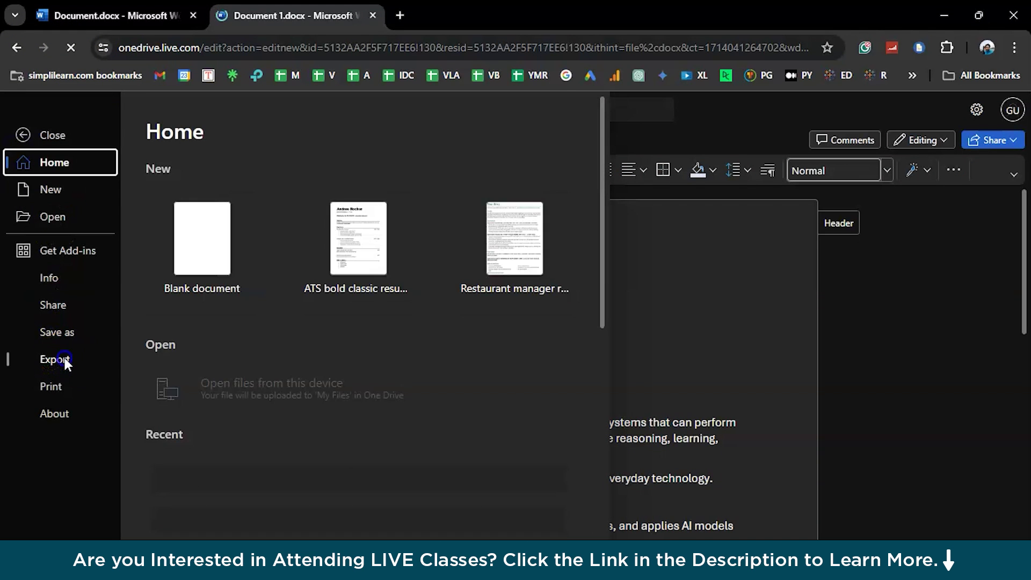
click(65, 359)
click(322, 171)
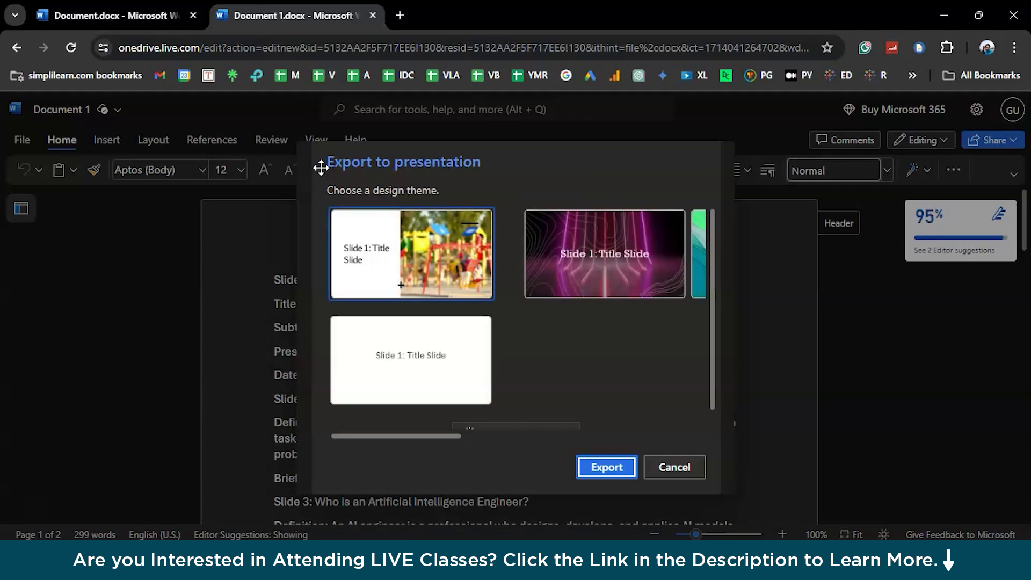
Browse the additional design themes and export with the network-pattern theme.
scroll(458, 288, down, 1)
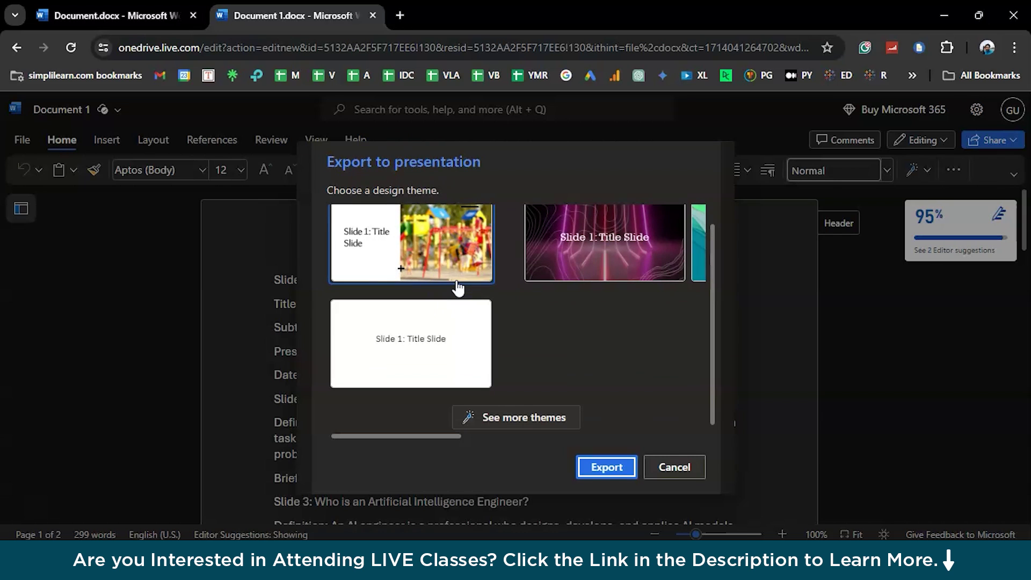
scroll(353, 325, right, 6)
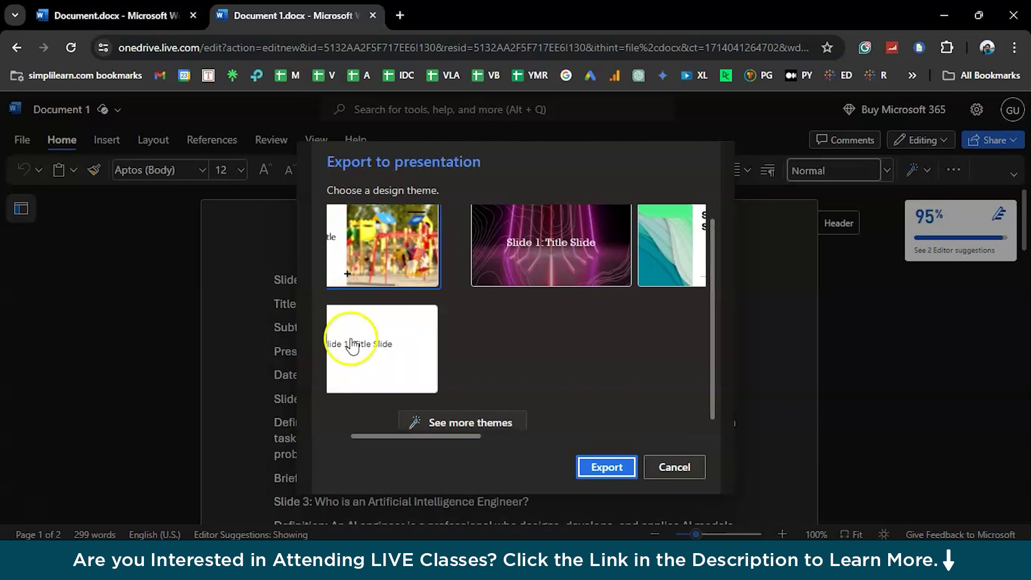
click(486, 416)
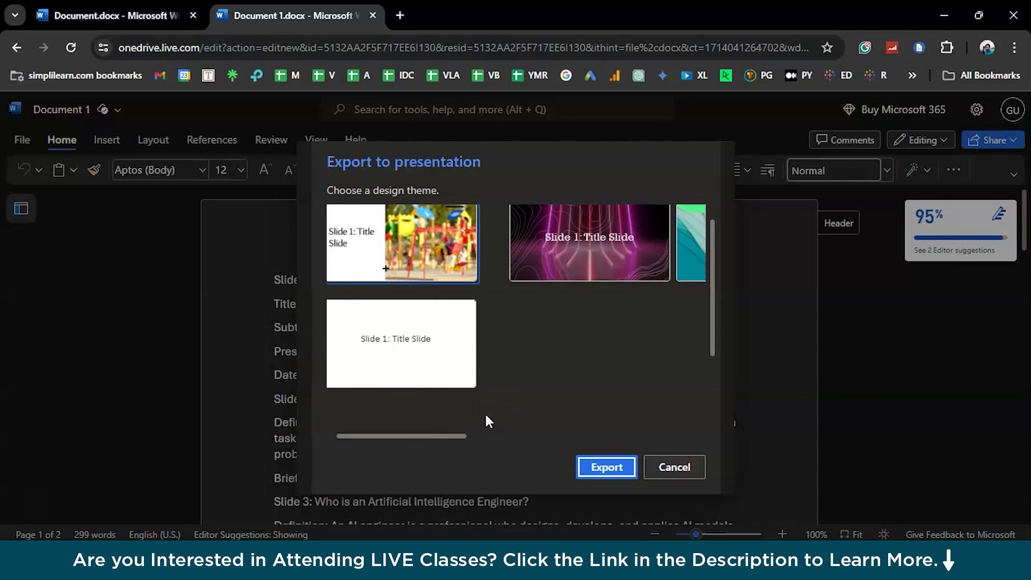
scroll(485, 420, down, 2)
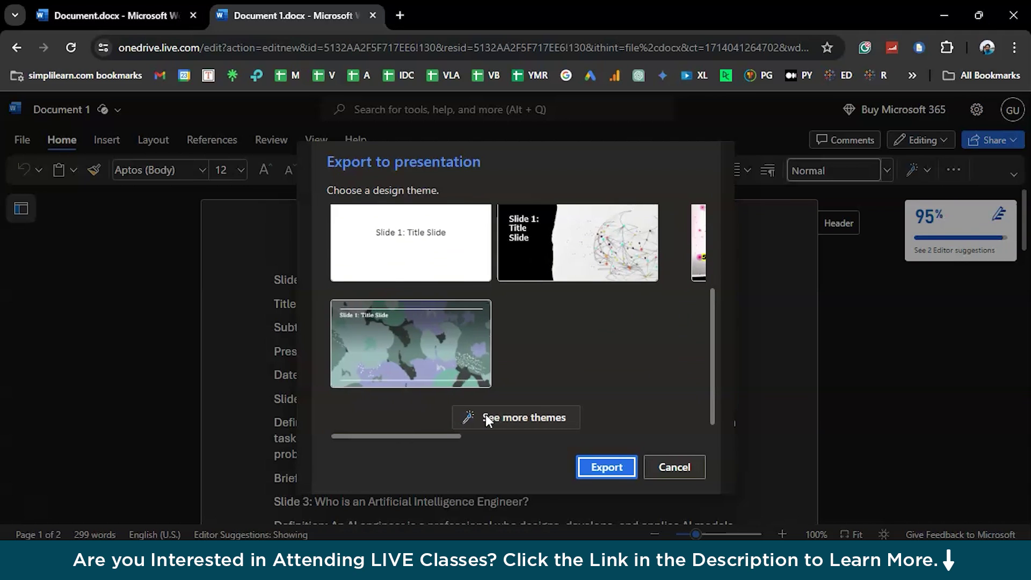
click(486, 417)
scroll(487, 423, down, 2)
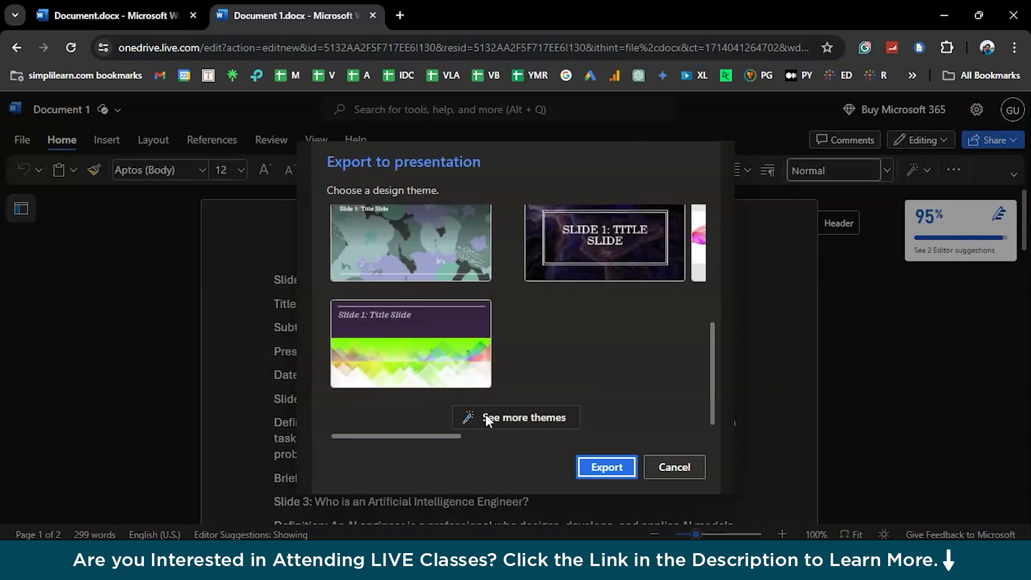
click(661, 252)
scroll(545, 271, right, 5)
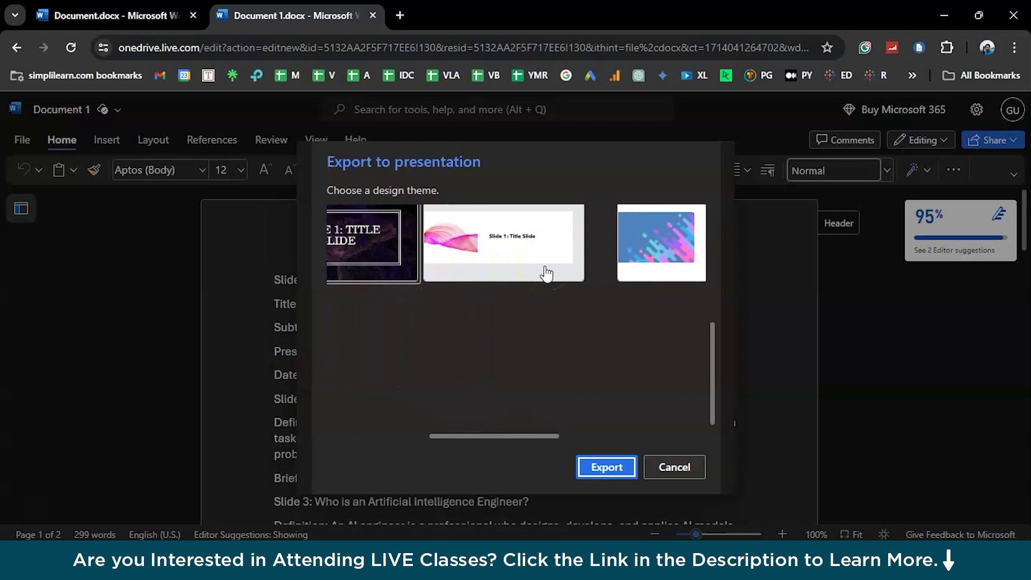
scroll(546, 273, right, 3)
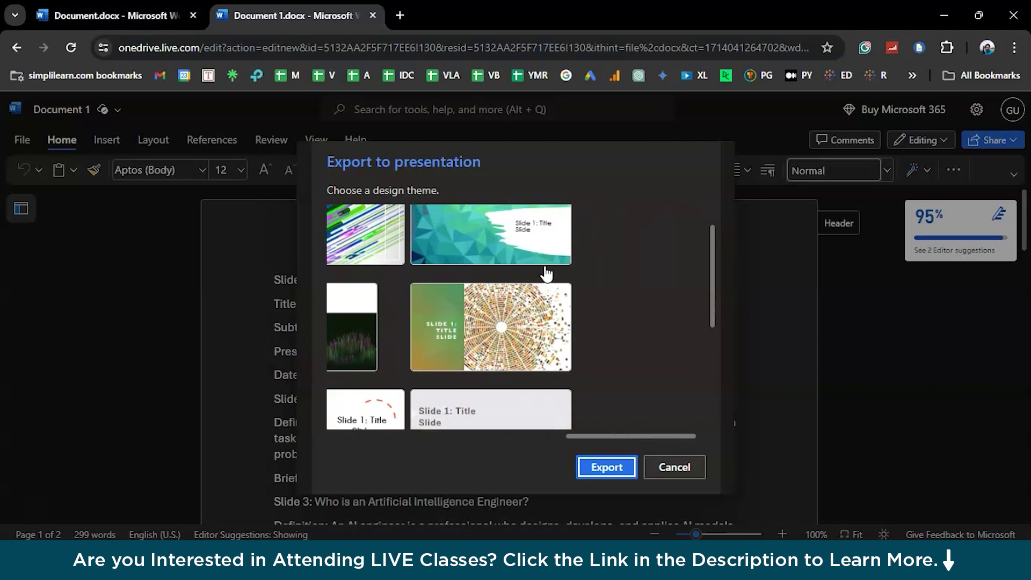
click(462, 368)
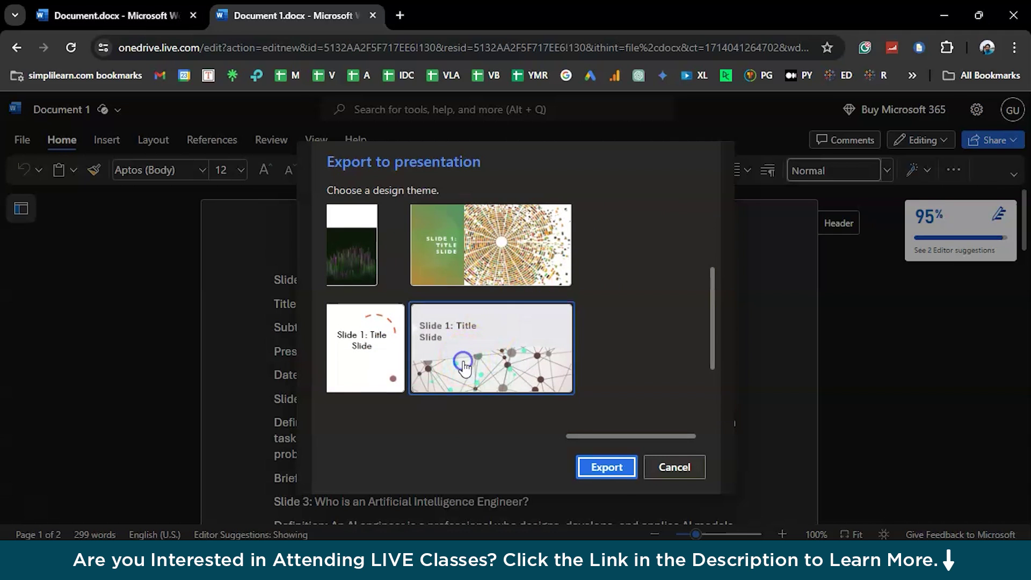
click(606, 467)
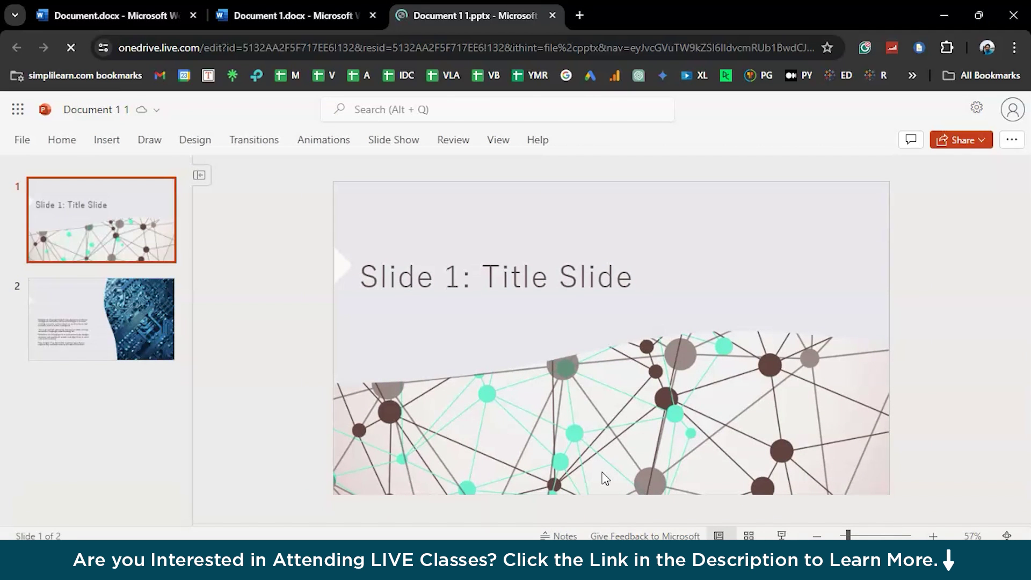
Review the title and second slides, then download a copy of Document 1 1.pptx.
click(478, 424)
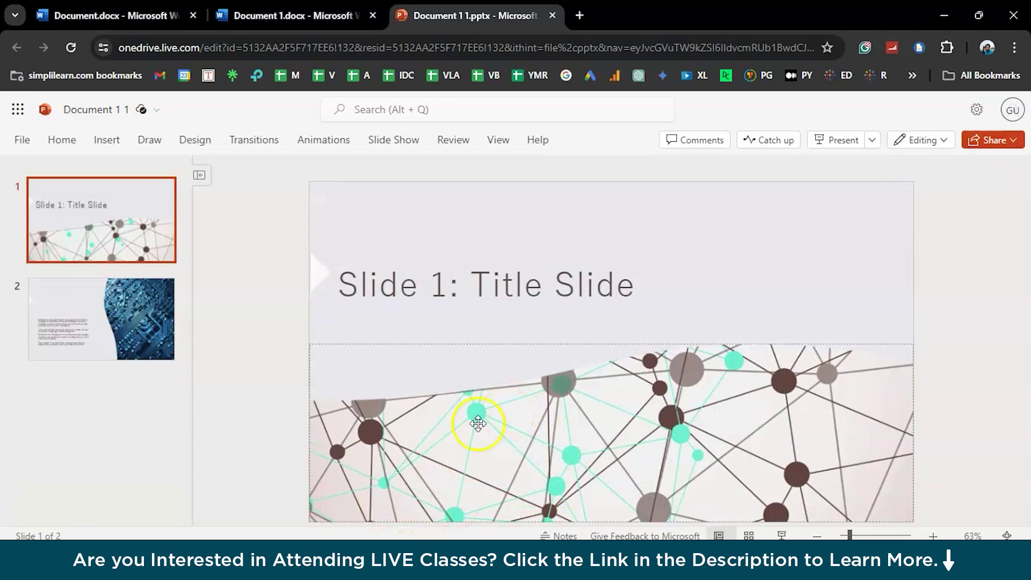
click(63, 337)
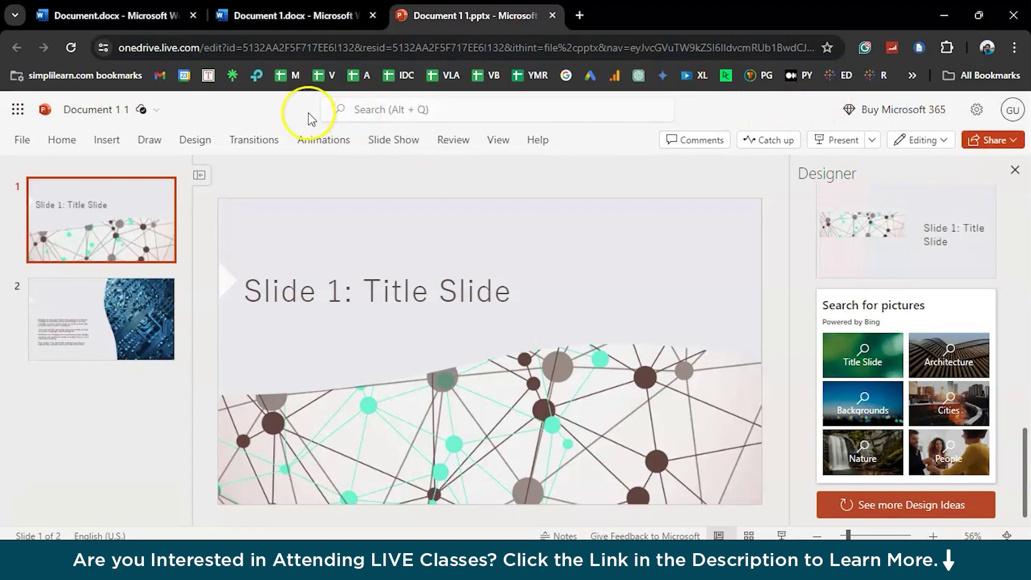
click(31, 142)
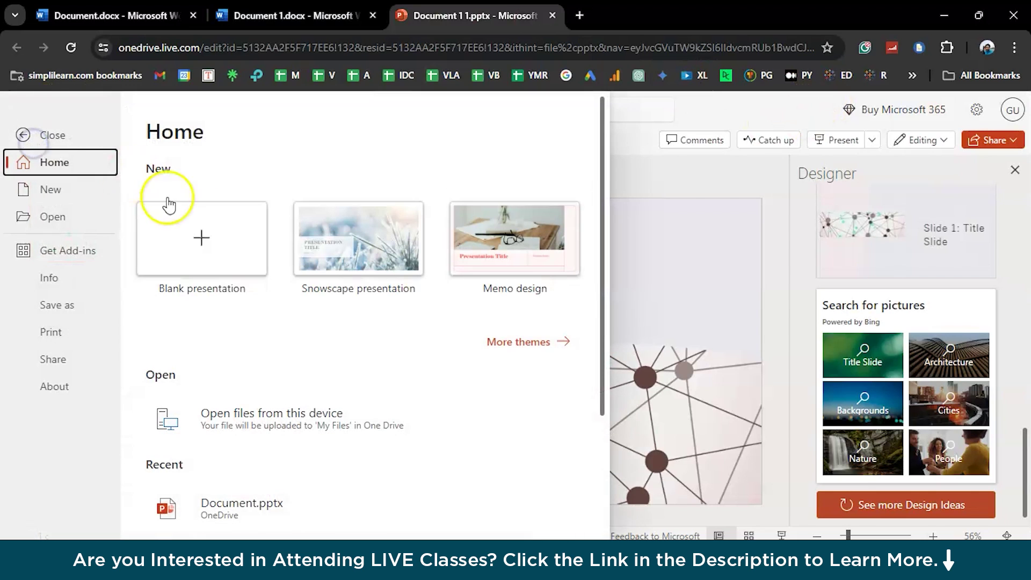
click(61, 306)
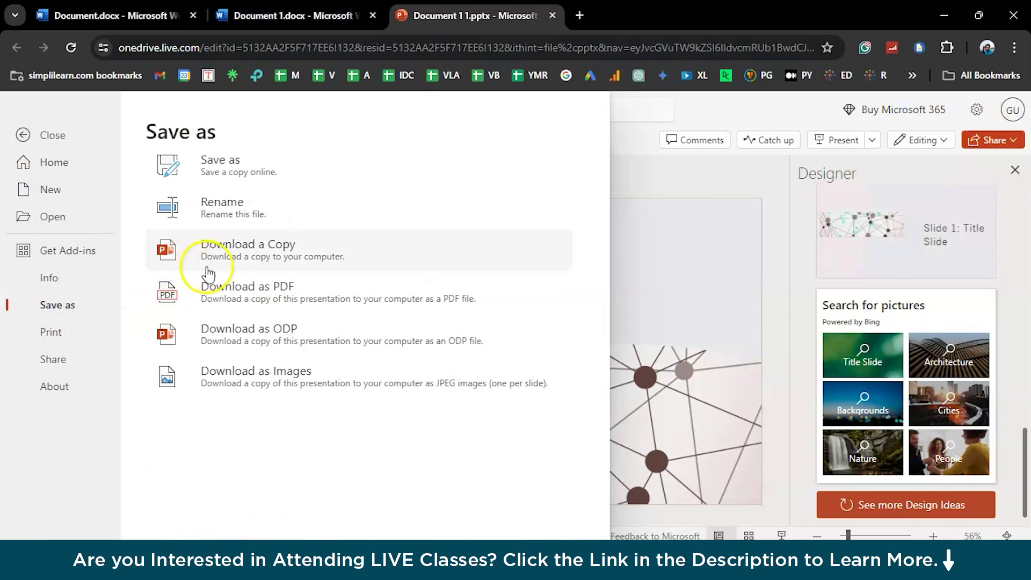
click(263, 261)
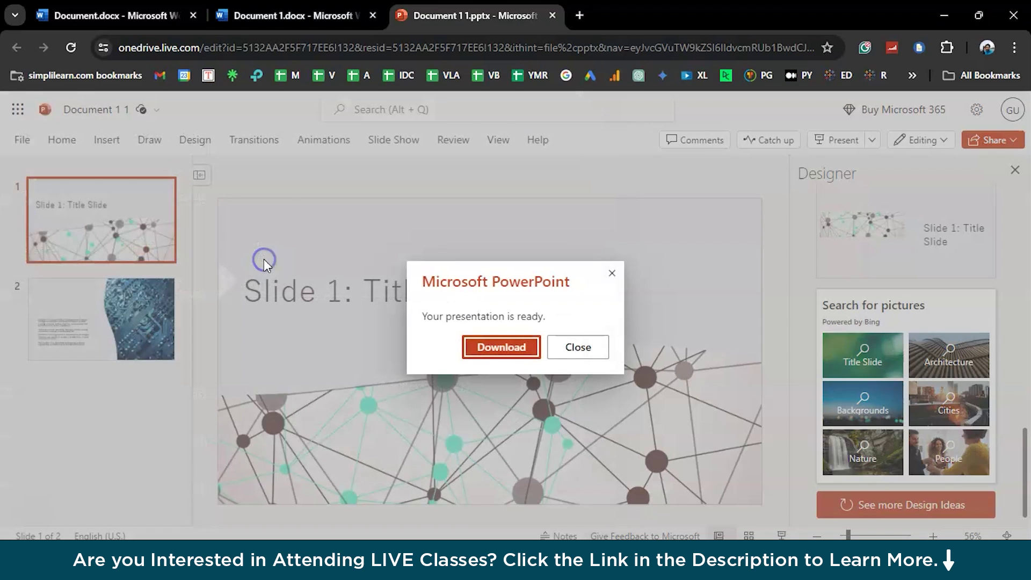
click(505, 347)
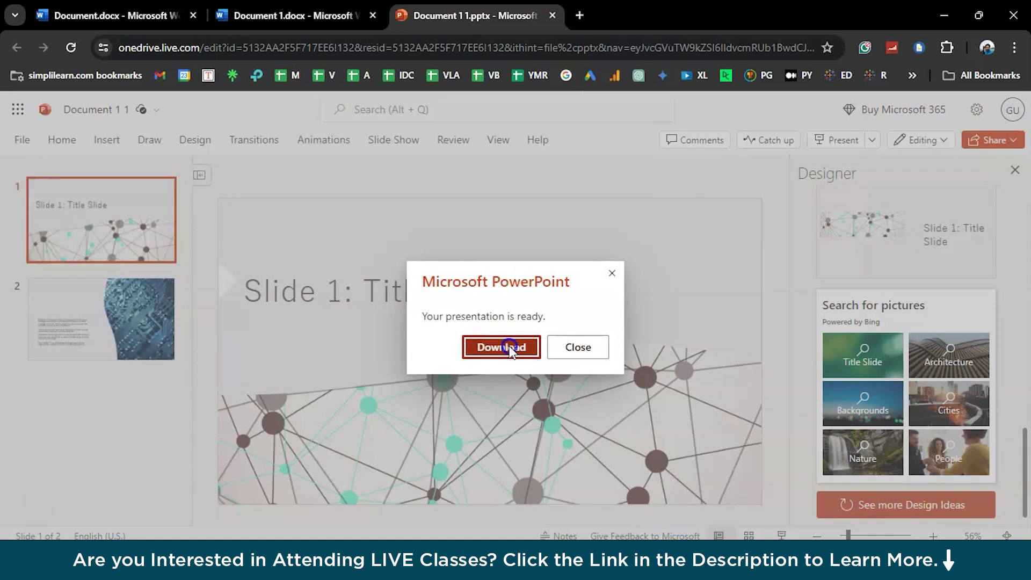
Back in the Word outline, export it to PowerPoint again using the dotted design theme.
click(323, 6)
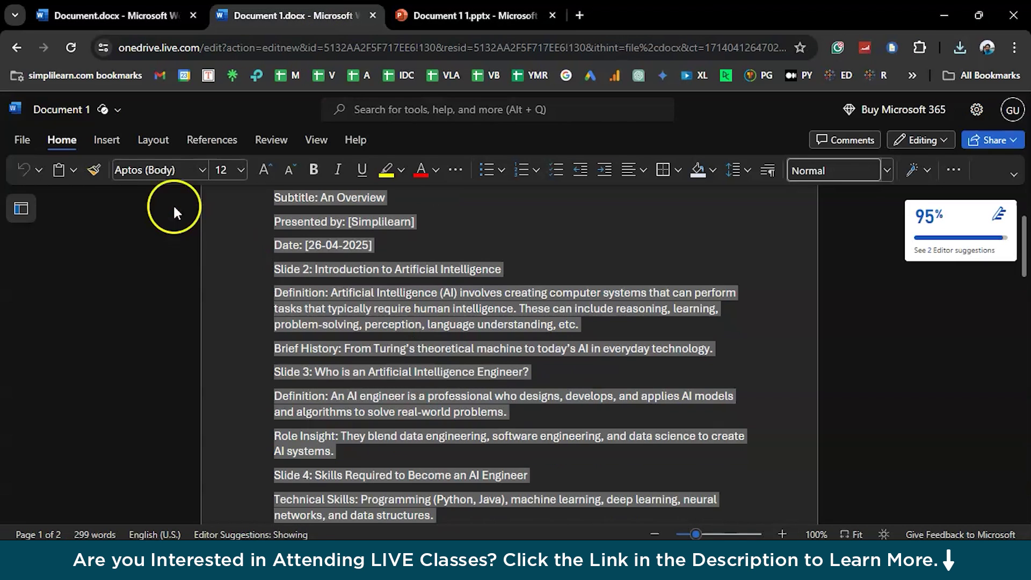
click(17, 140)
click(53, 359)
click(256, 162)
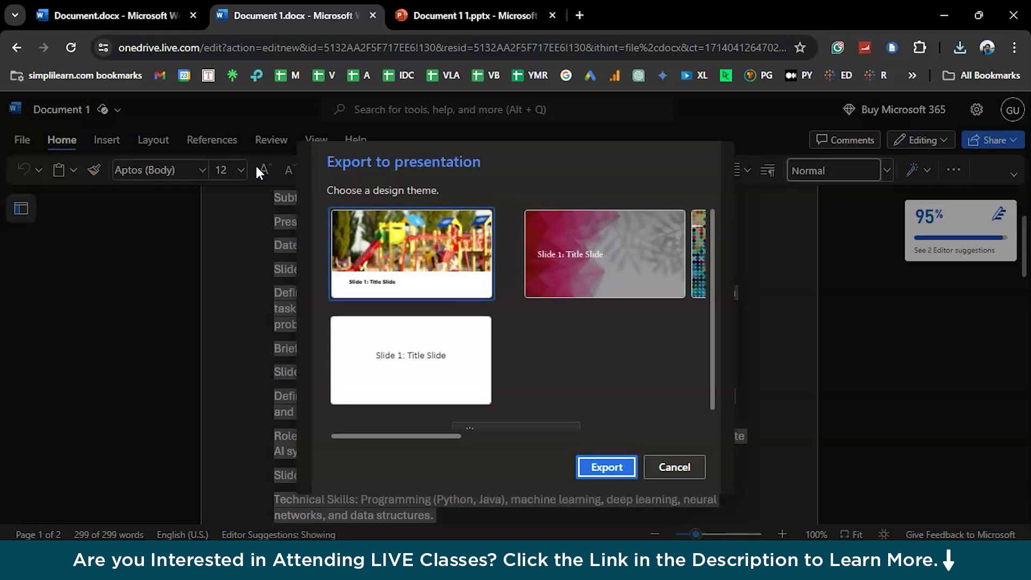
scroll(520, 253, right, 5)
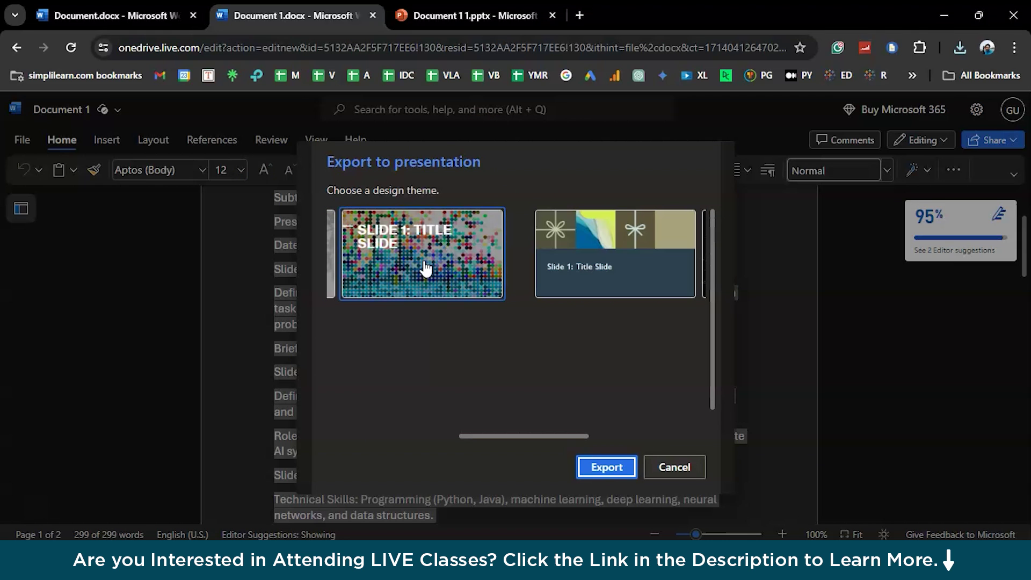
click(606, 467)
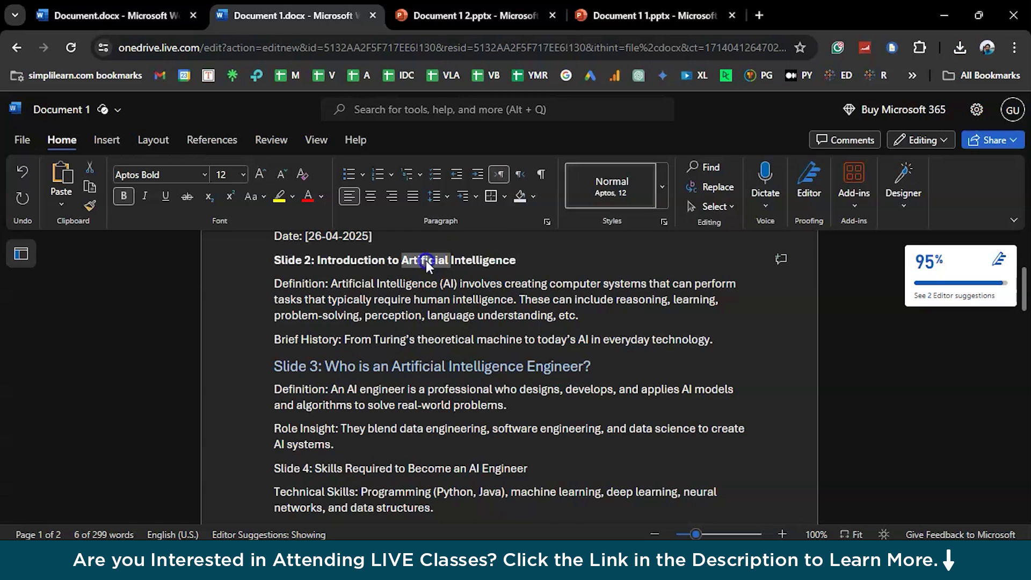
Apply Heading 2 to the Slide 2 and Slide 4 title lines.
triple_click(426, 259)
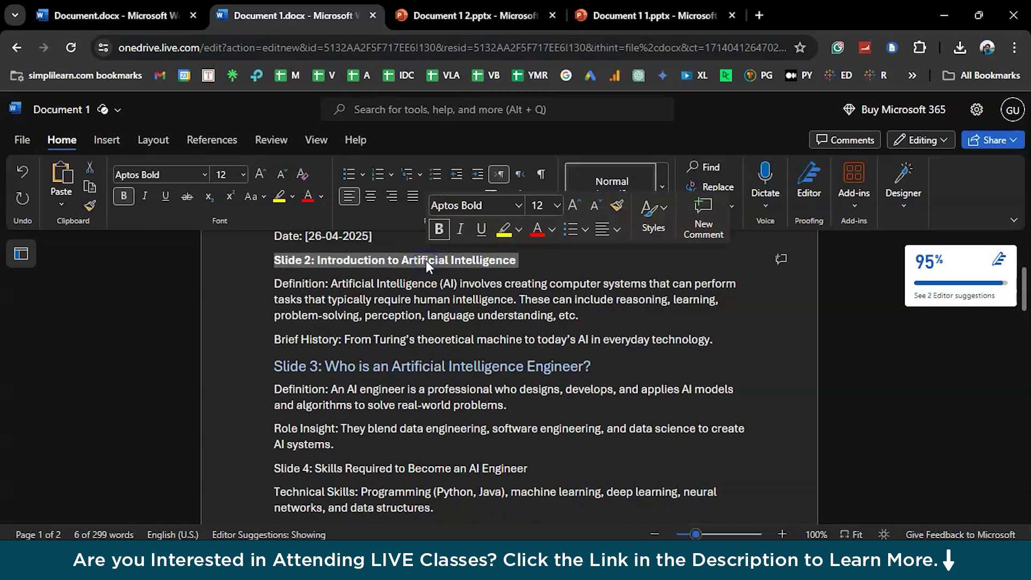
click(662, 183)
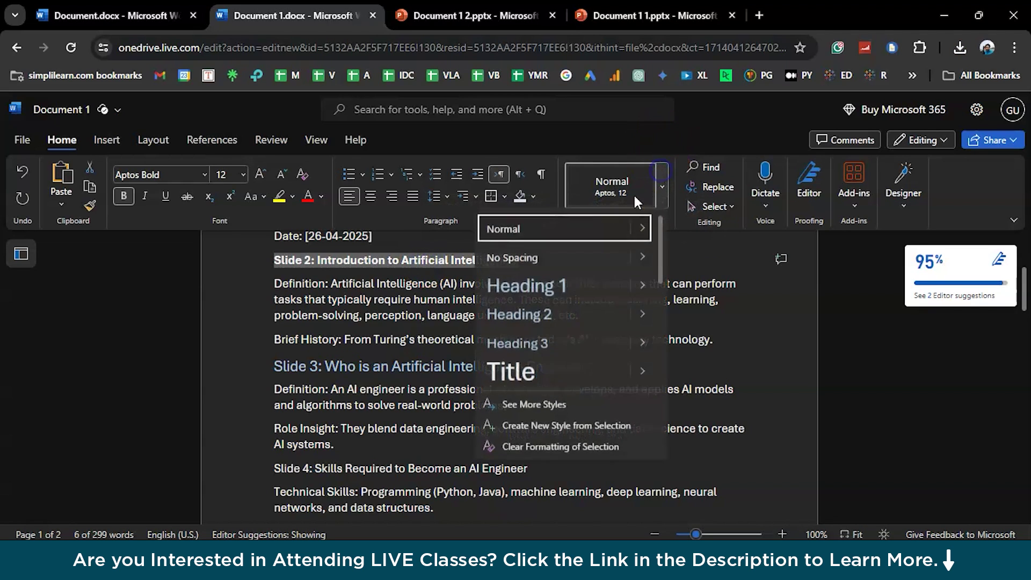
click(536, 314)
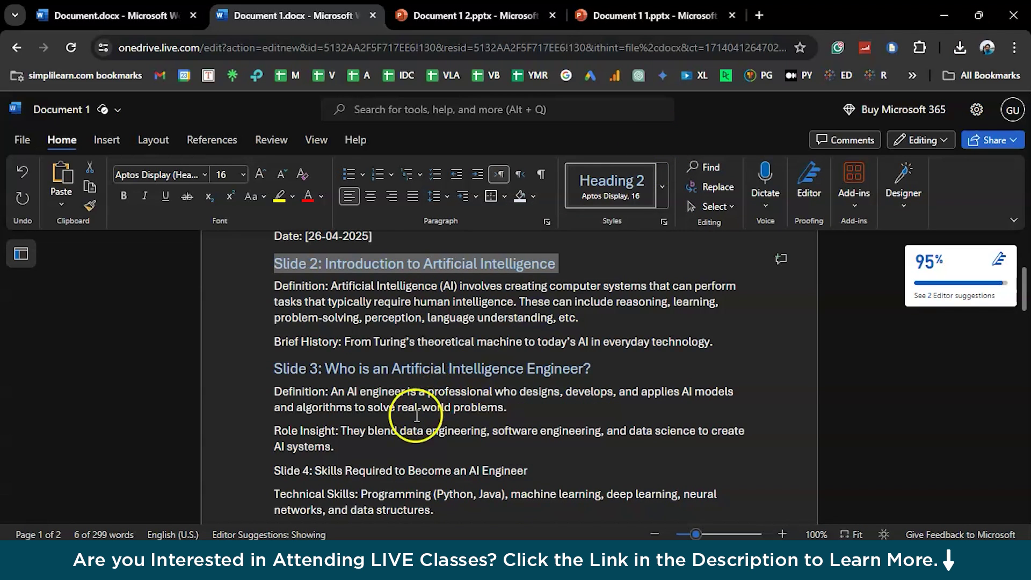
scroll(334, 376, down, 3)
double_click(334, 333)
triple_click(334, 333)
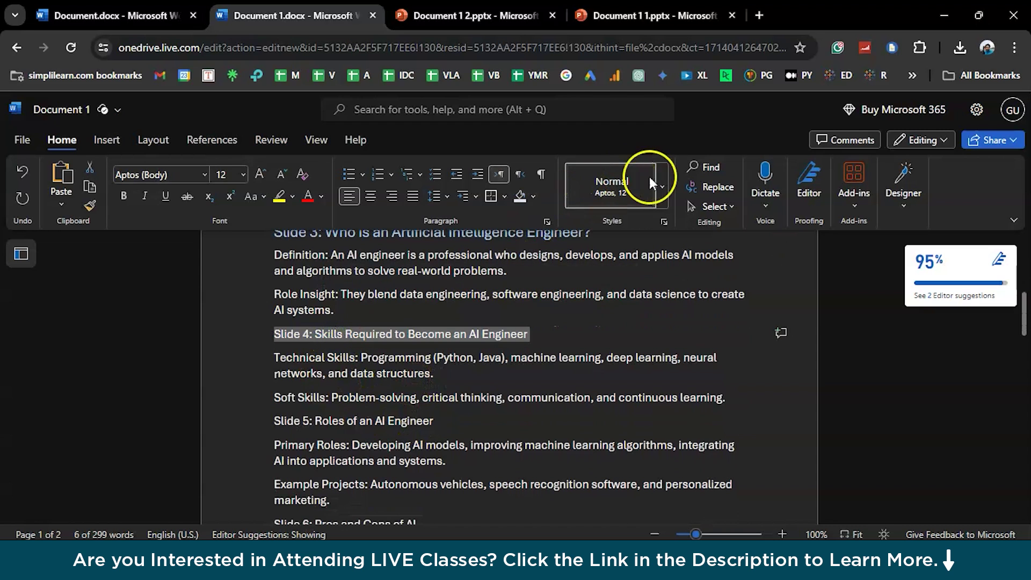
click(663, 184)
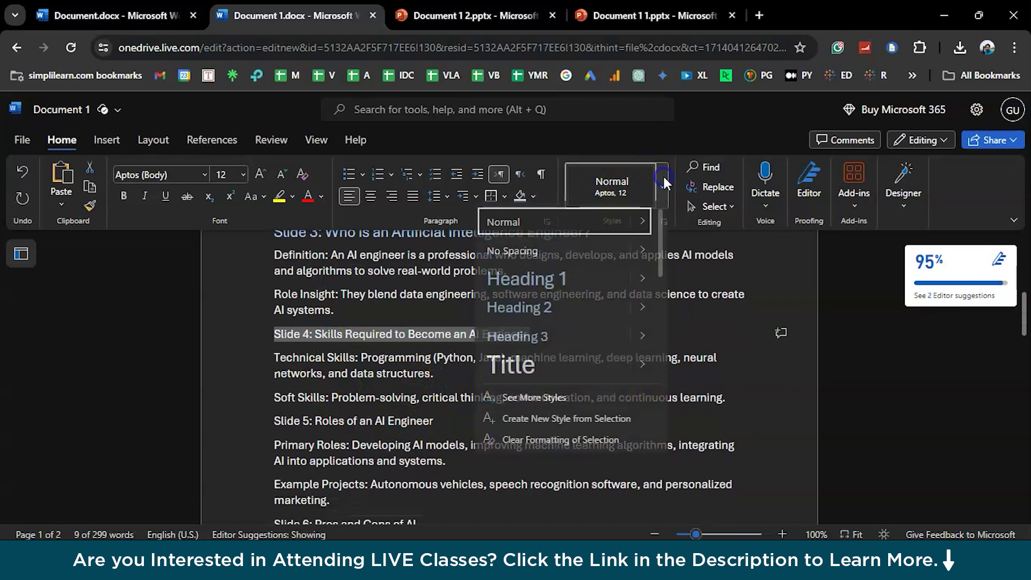
click(562, 315)
Apply Heading 2 to the Slide 5 and Slide 6 title lines.
scroll(430, 392, down, 3)
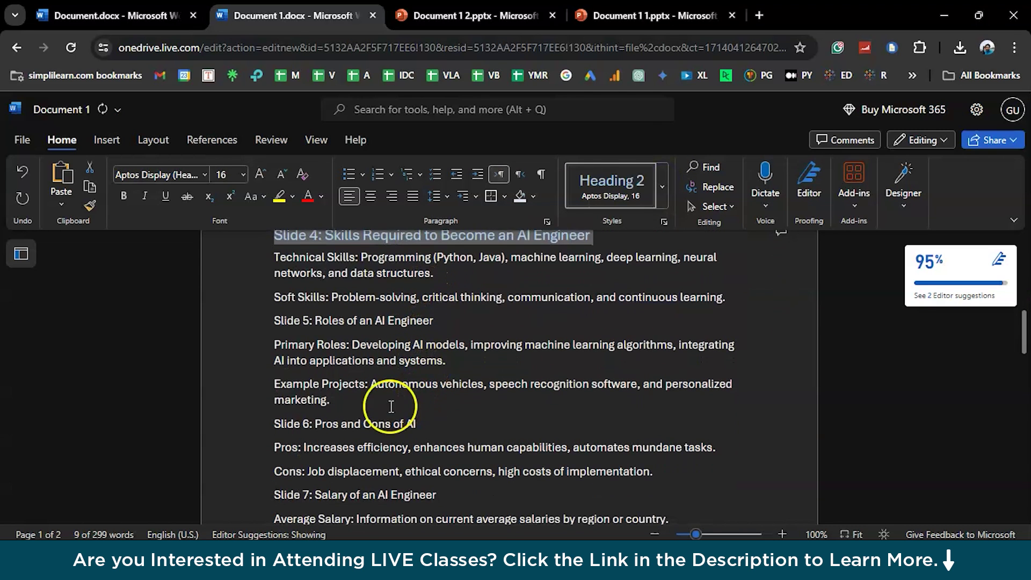
click(360, 322)
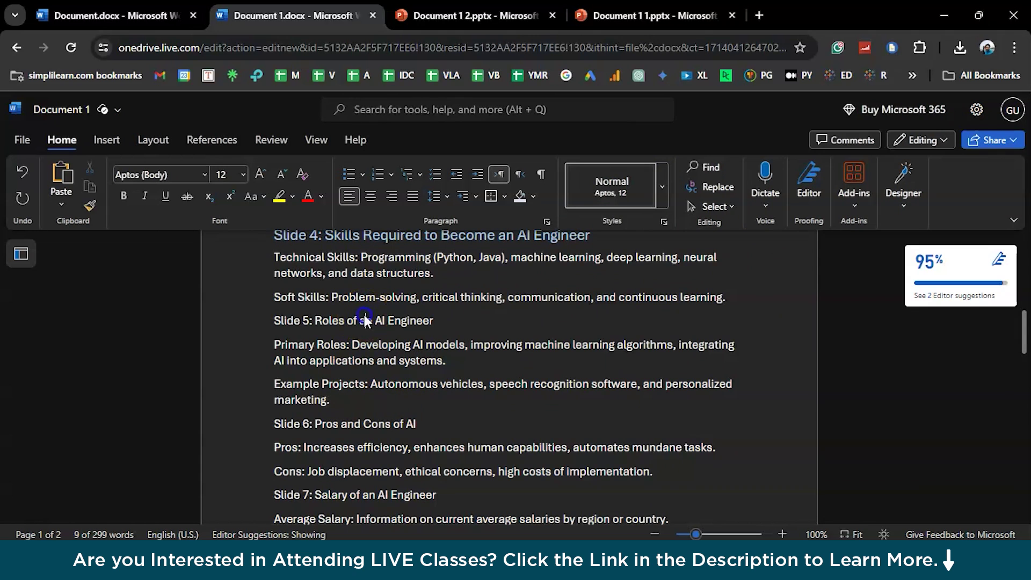
triple_click(364, 315)
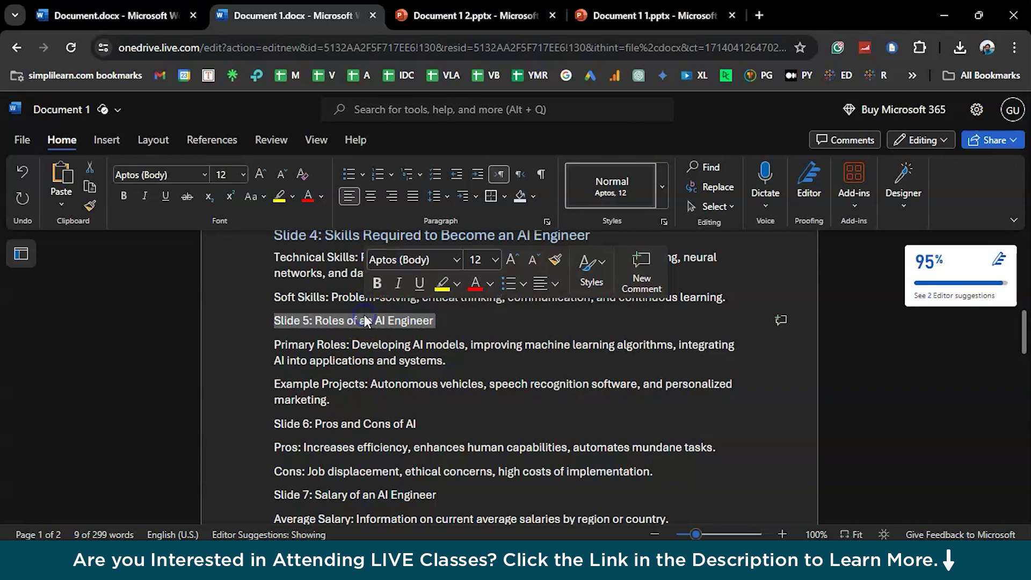
click(662, 173)
click(553, 318)
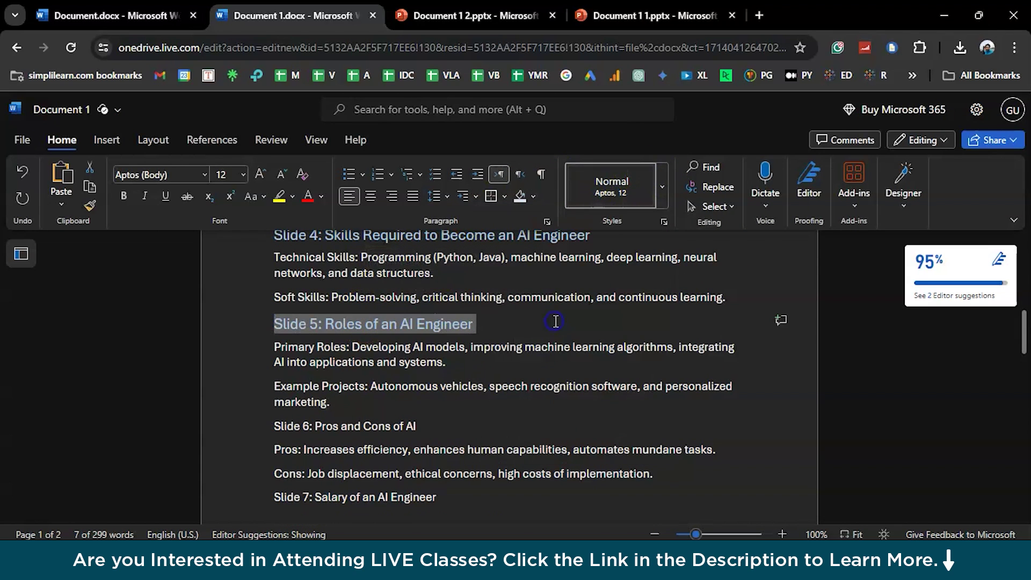
click(389, 428)
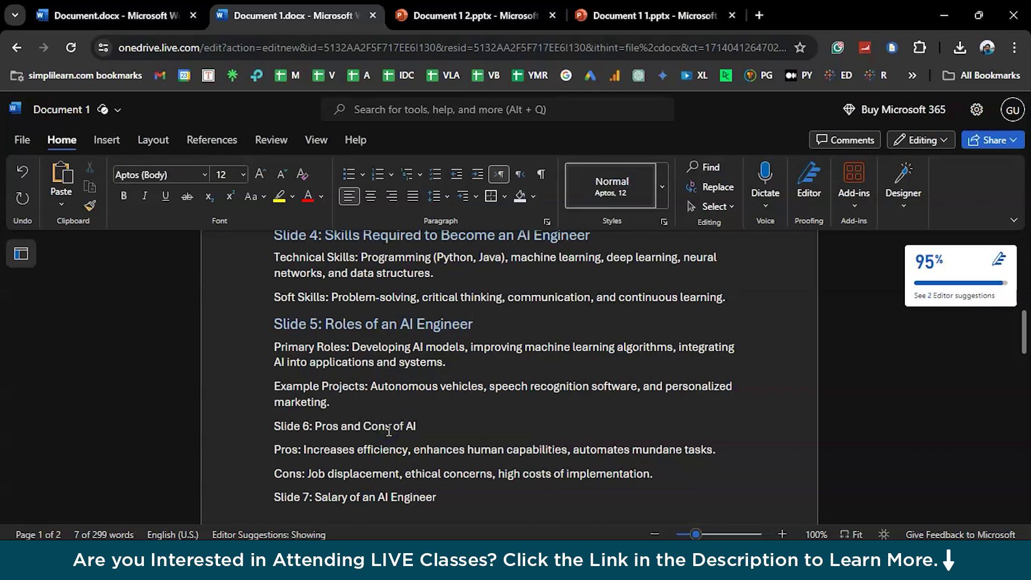
triple_click(388, 428)
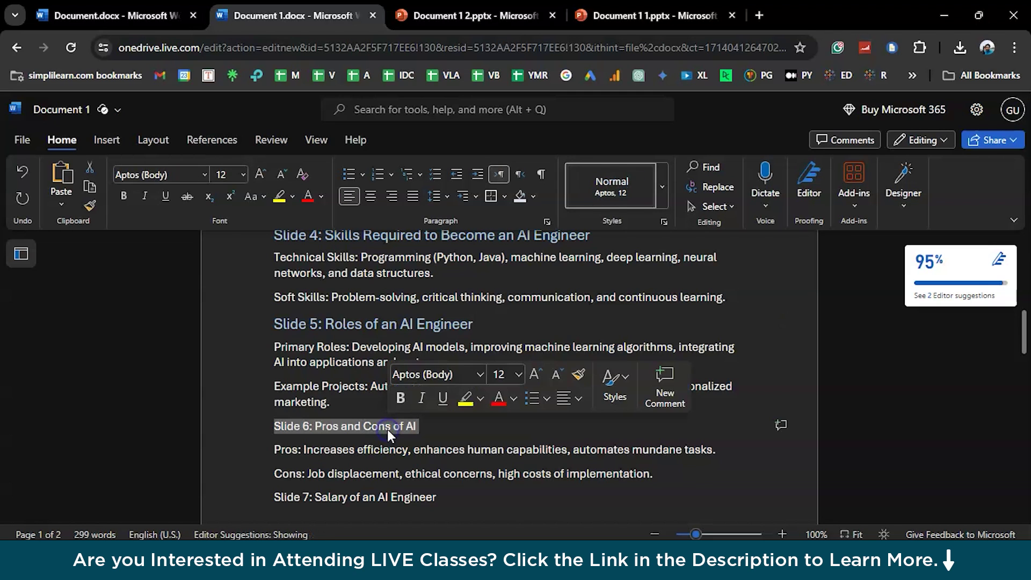
click(662, 178)
click(569, 319)
Apply Heading 2 to the Slide 7 and Slide 8 title lines.
scroll(490, 430, down, 5)
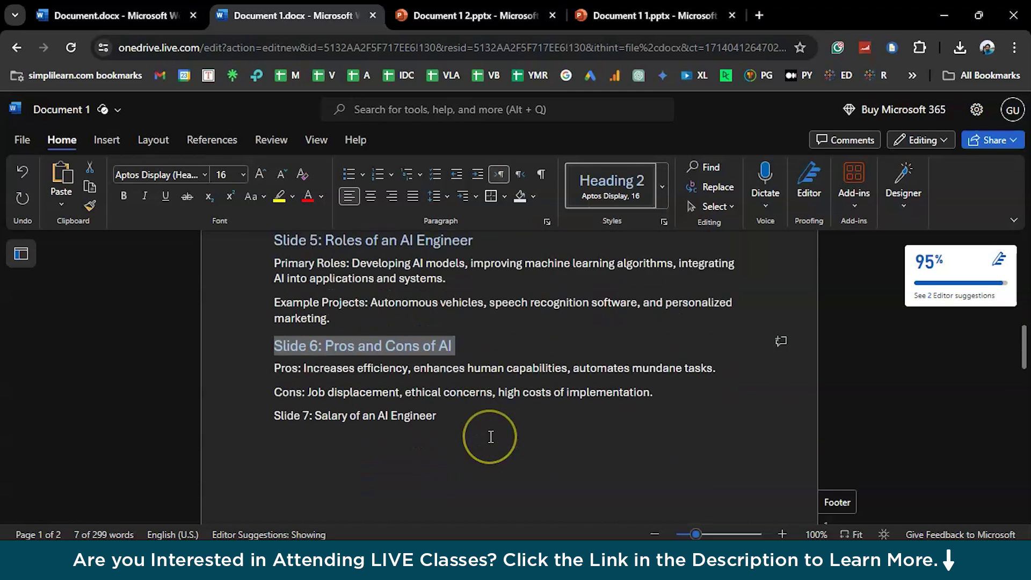
triple_click(385, 365)
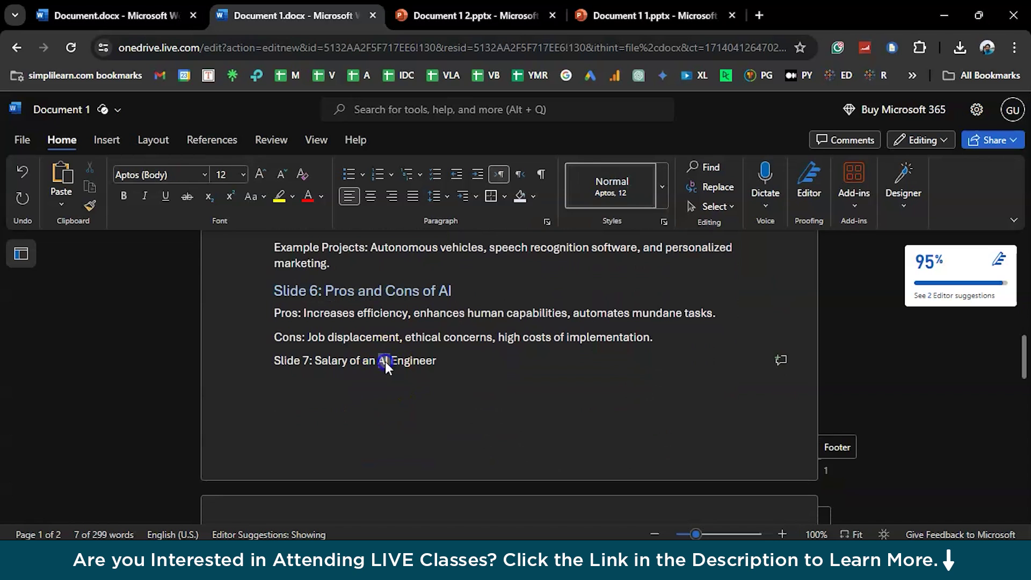
click(663, 177)
click(570, 319)
triple_click(418, 395)
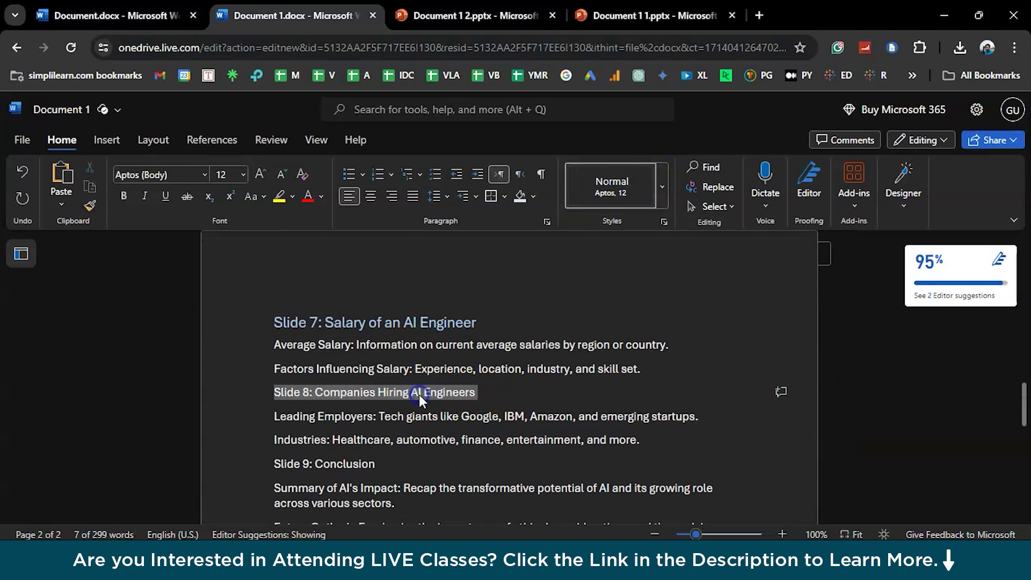
click(663, 185)
click(544, 325)
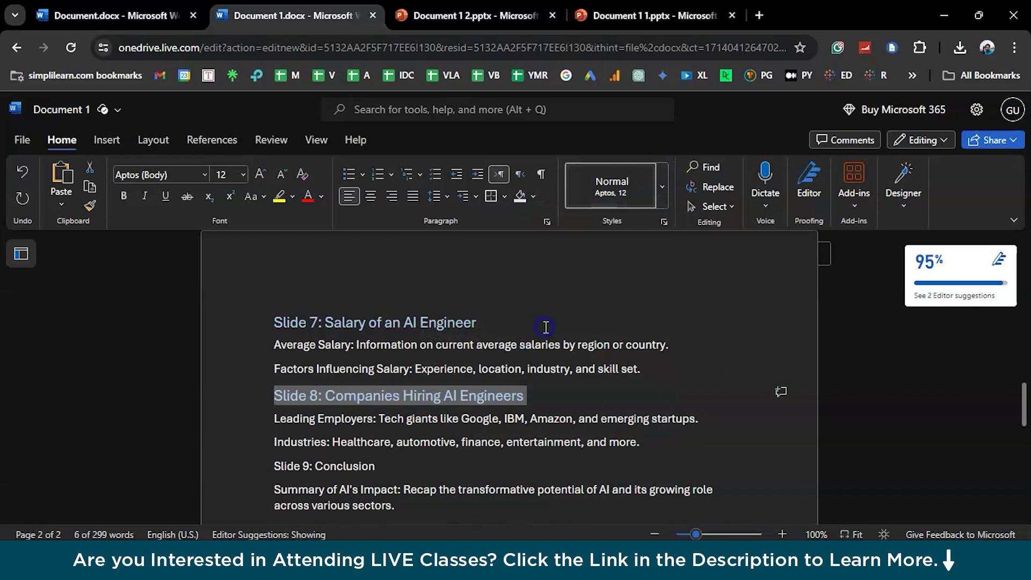
Make the Slide 9: Conclusion line a Heading 2, then select the whole document.
scroll(465, 468, down, 1)
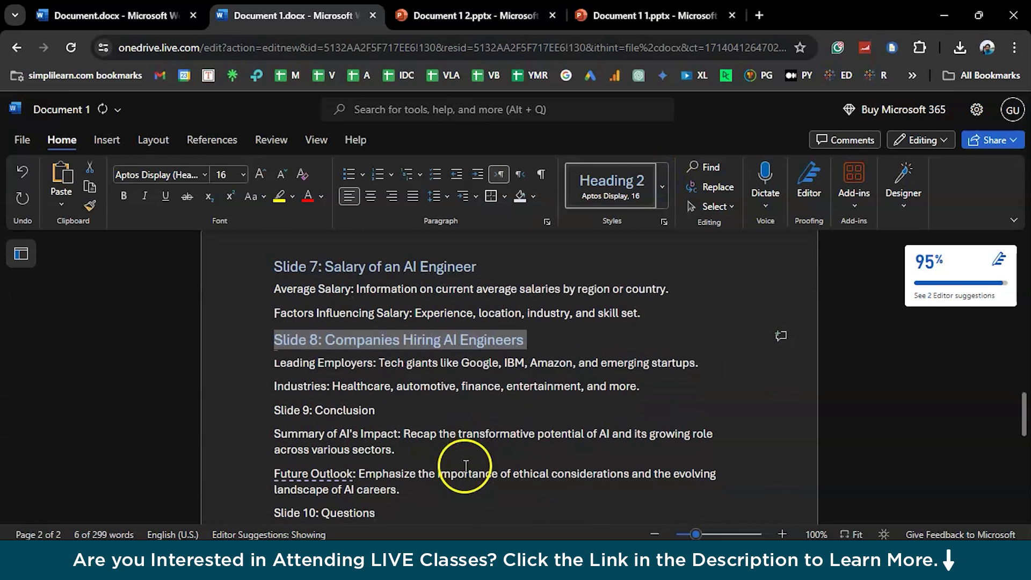
triple_click(341, 410)
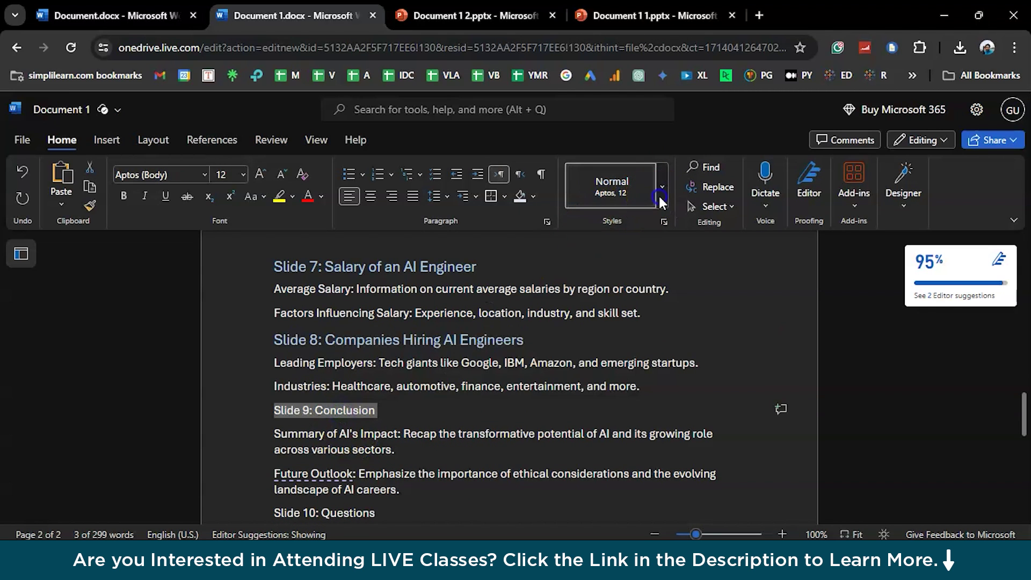
click(661, 187)
click(556, 320)
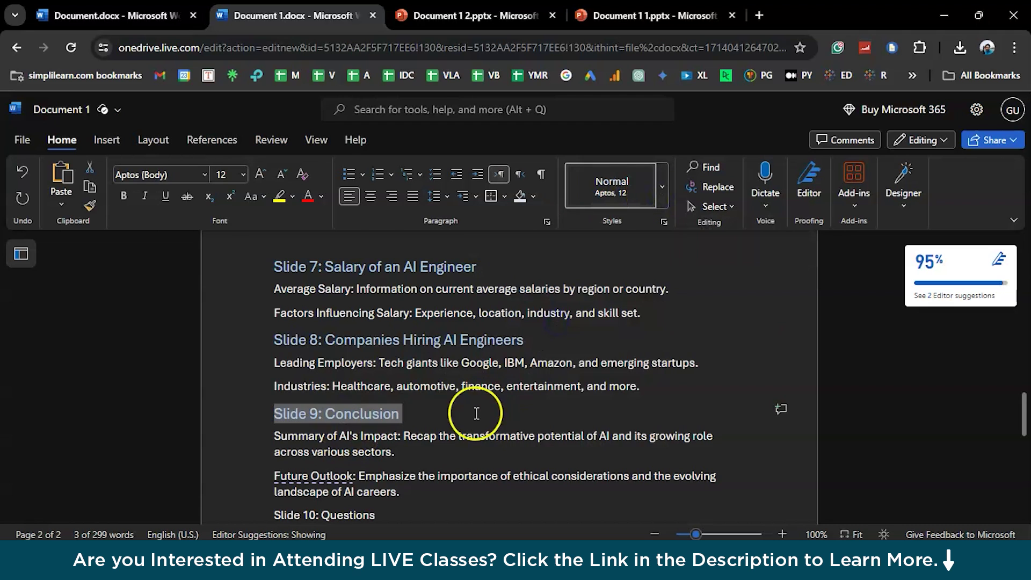
scroll(472, 417, down, 2)
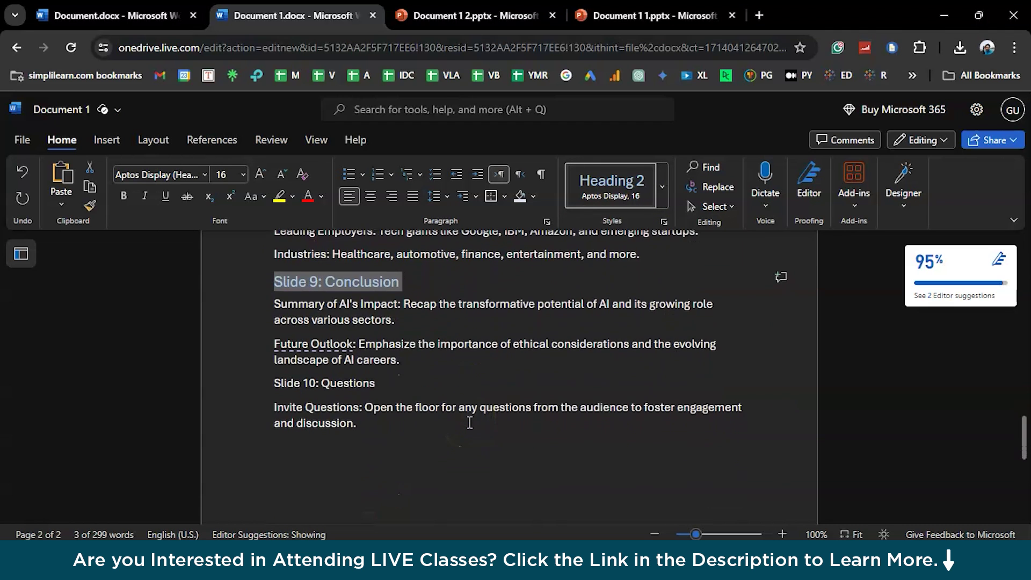
triple_click(337, 379)
key(ctrl+a)
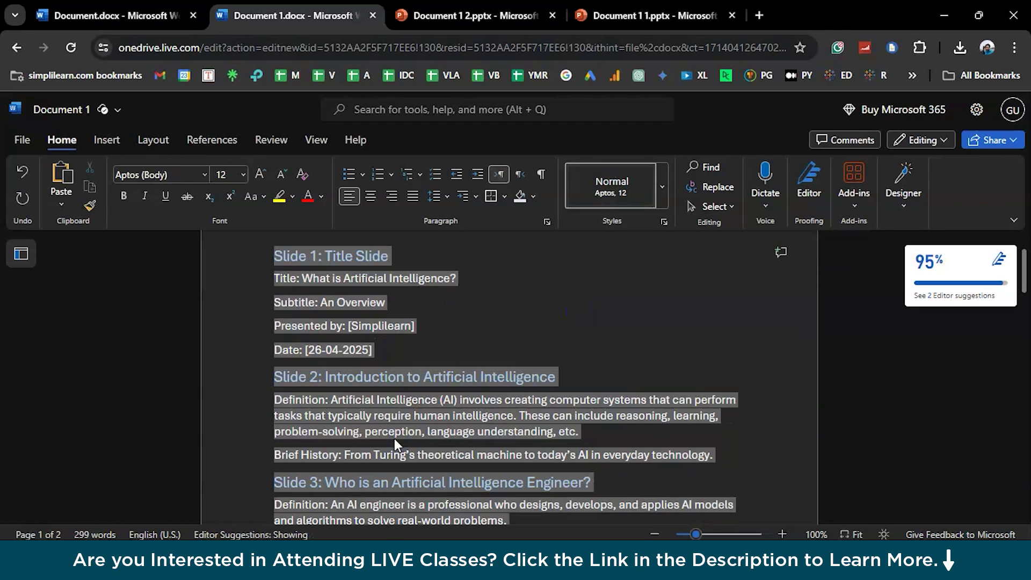
Export the outline with the blue theme as Document 1 3, view slide 3, then return to Word.
click(26, 140)
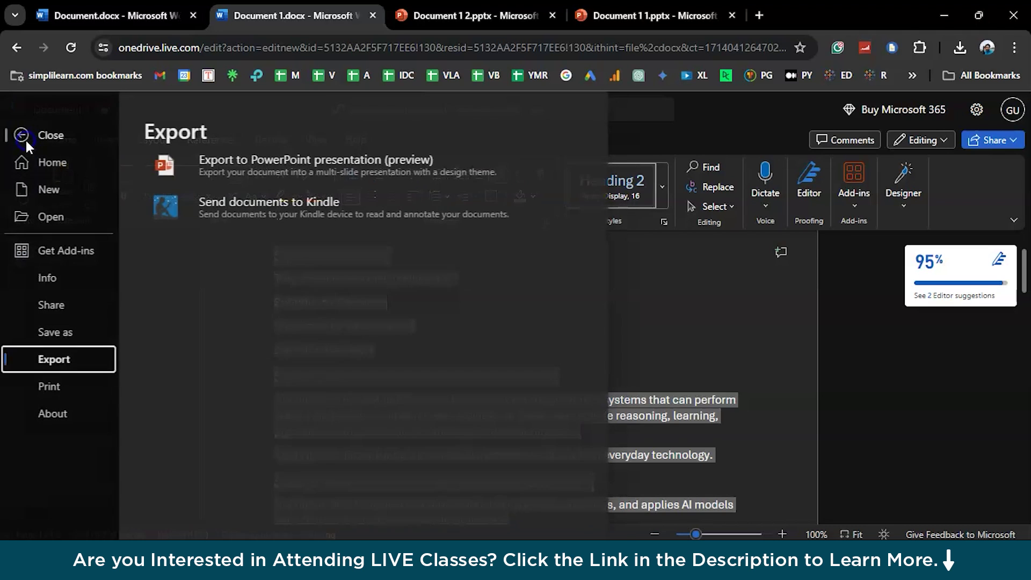
click(275, 166)
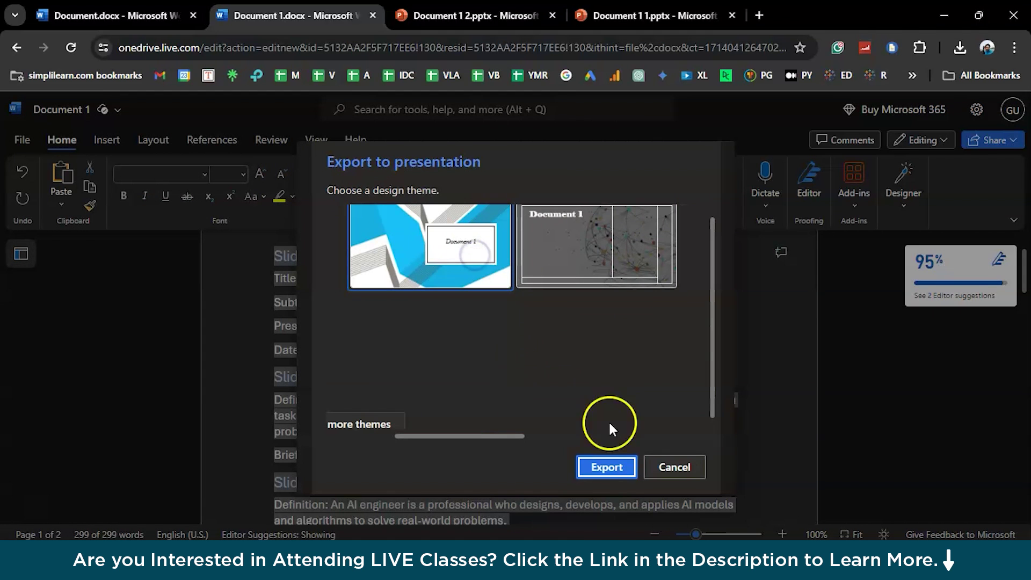
click(606, 467)
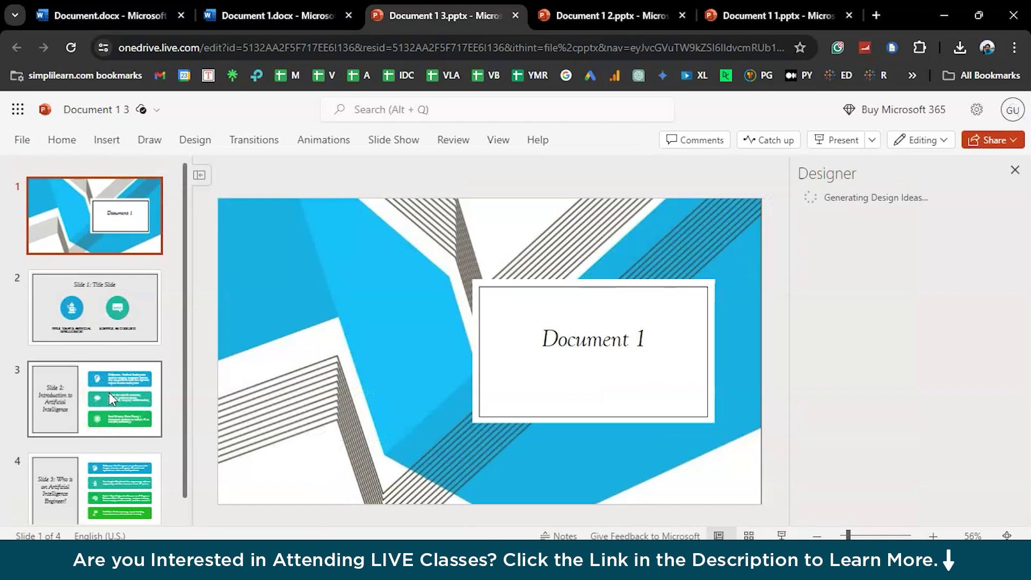
click(83, 386)
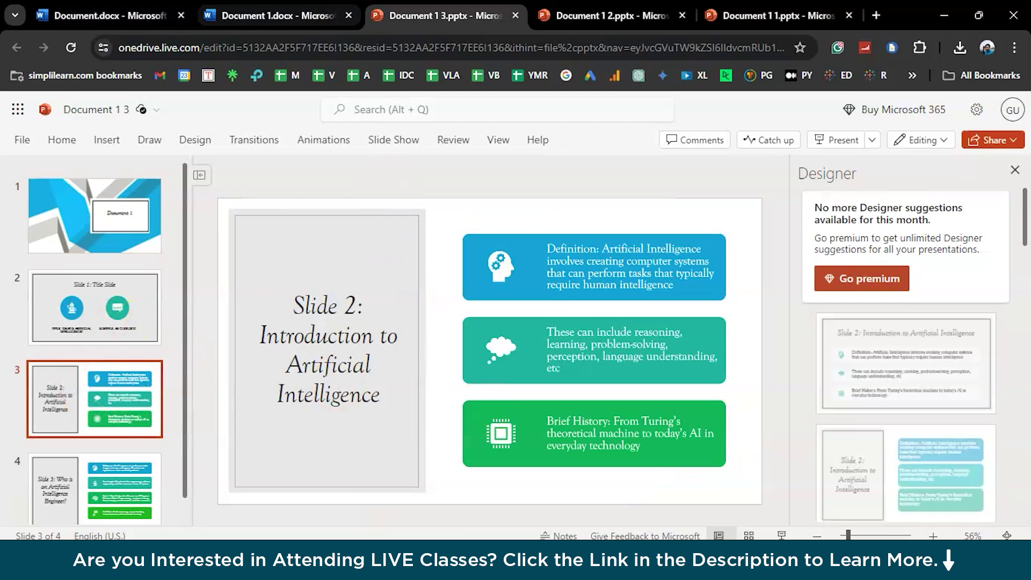
key(ctrl+shift+Tab)
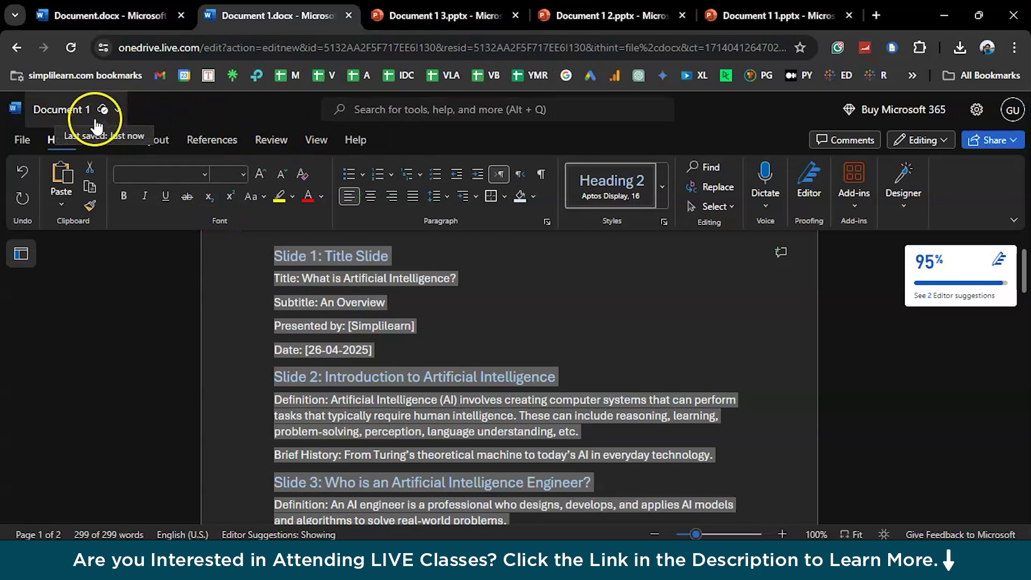
Switch to the Document 1 1.pptx tab and dismiss the ribbon overlay to reveal its title slide.
click(706, 15)
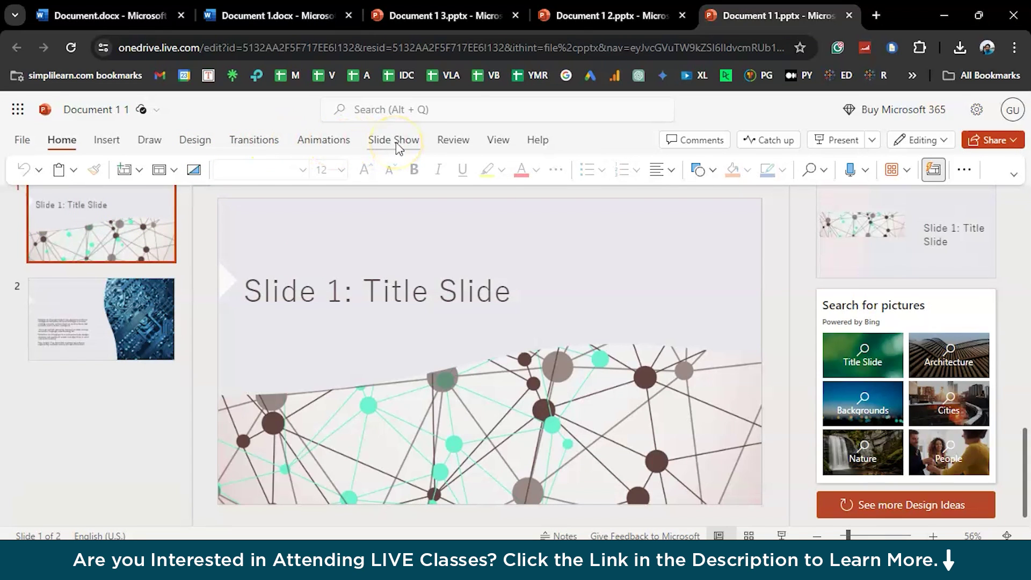
click(693, 265)
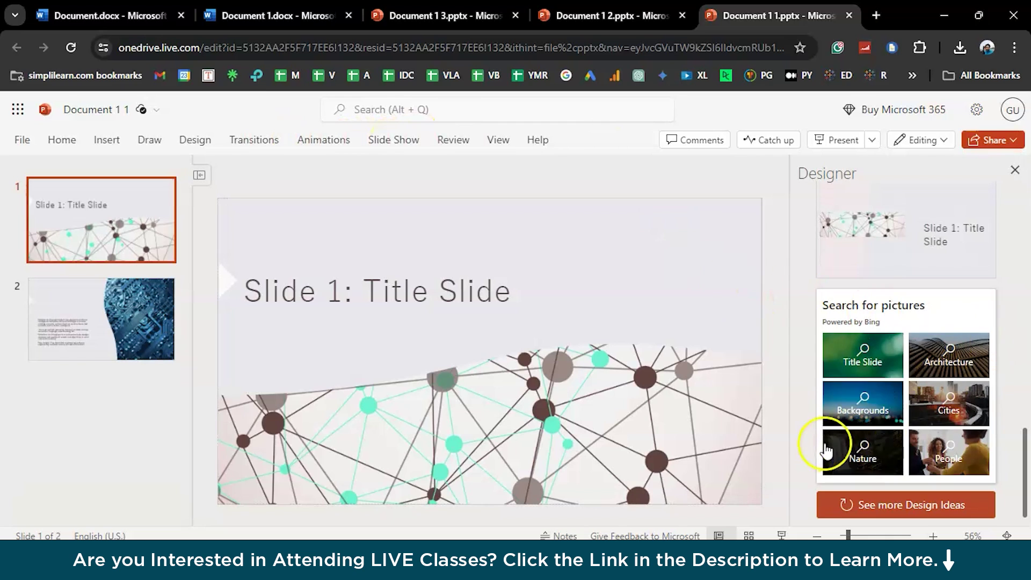